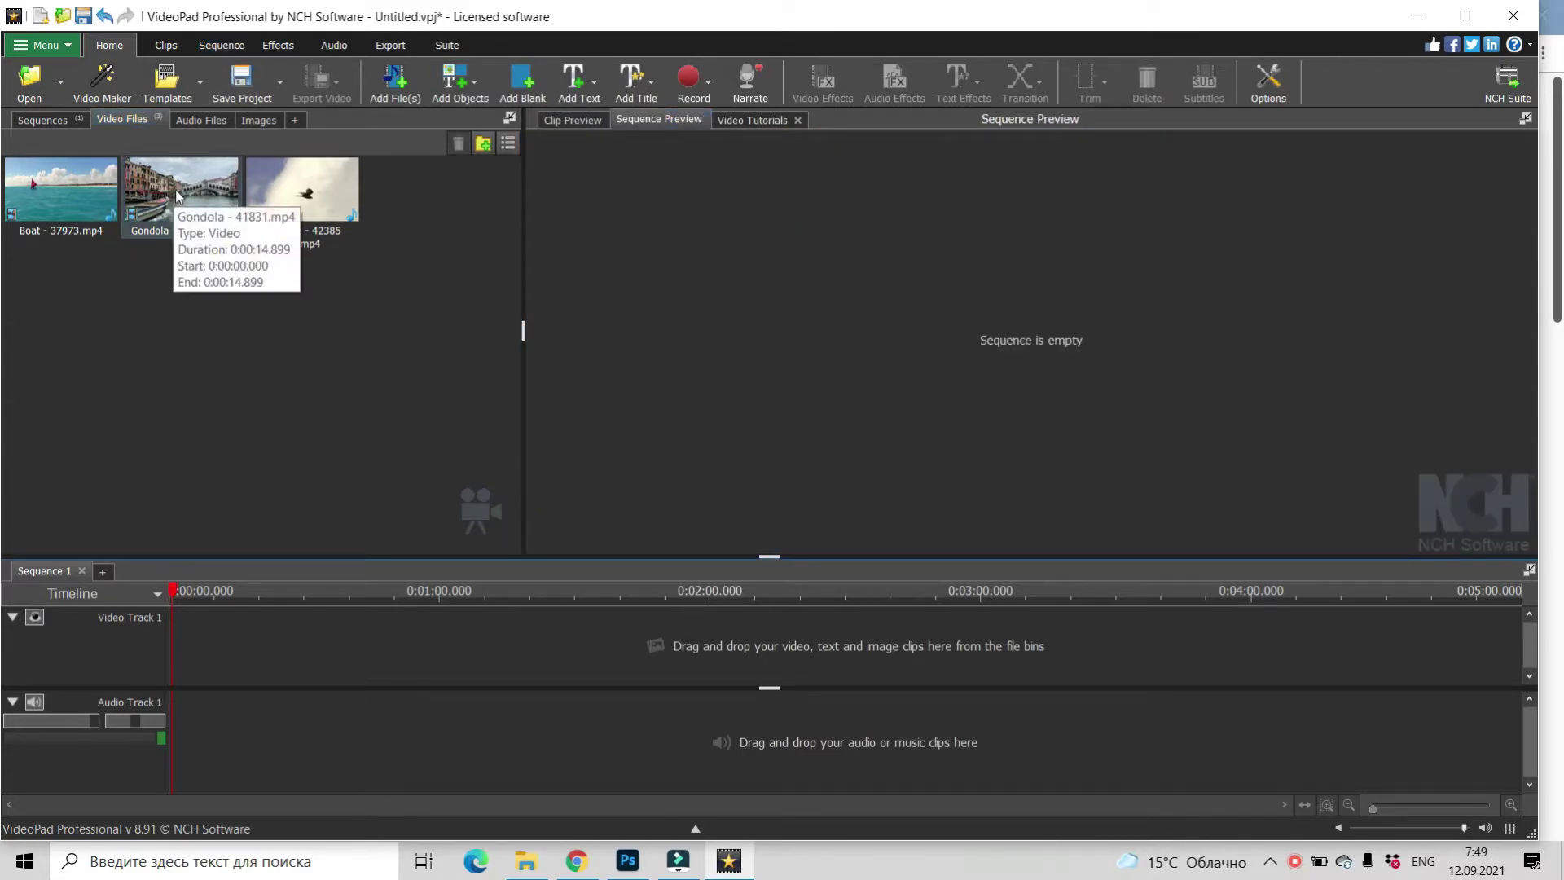
Put Gondola on Video Track 1, with the Red Kite and Boat clips stacked above as overlays.
{"action": "left_click_drag", "start_coordinate": [177, 196], "coordinate": [241, 661]}
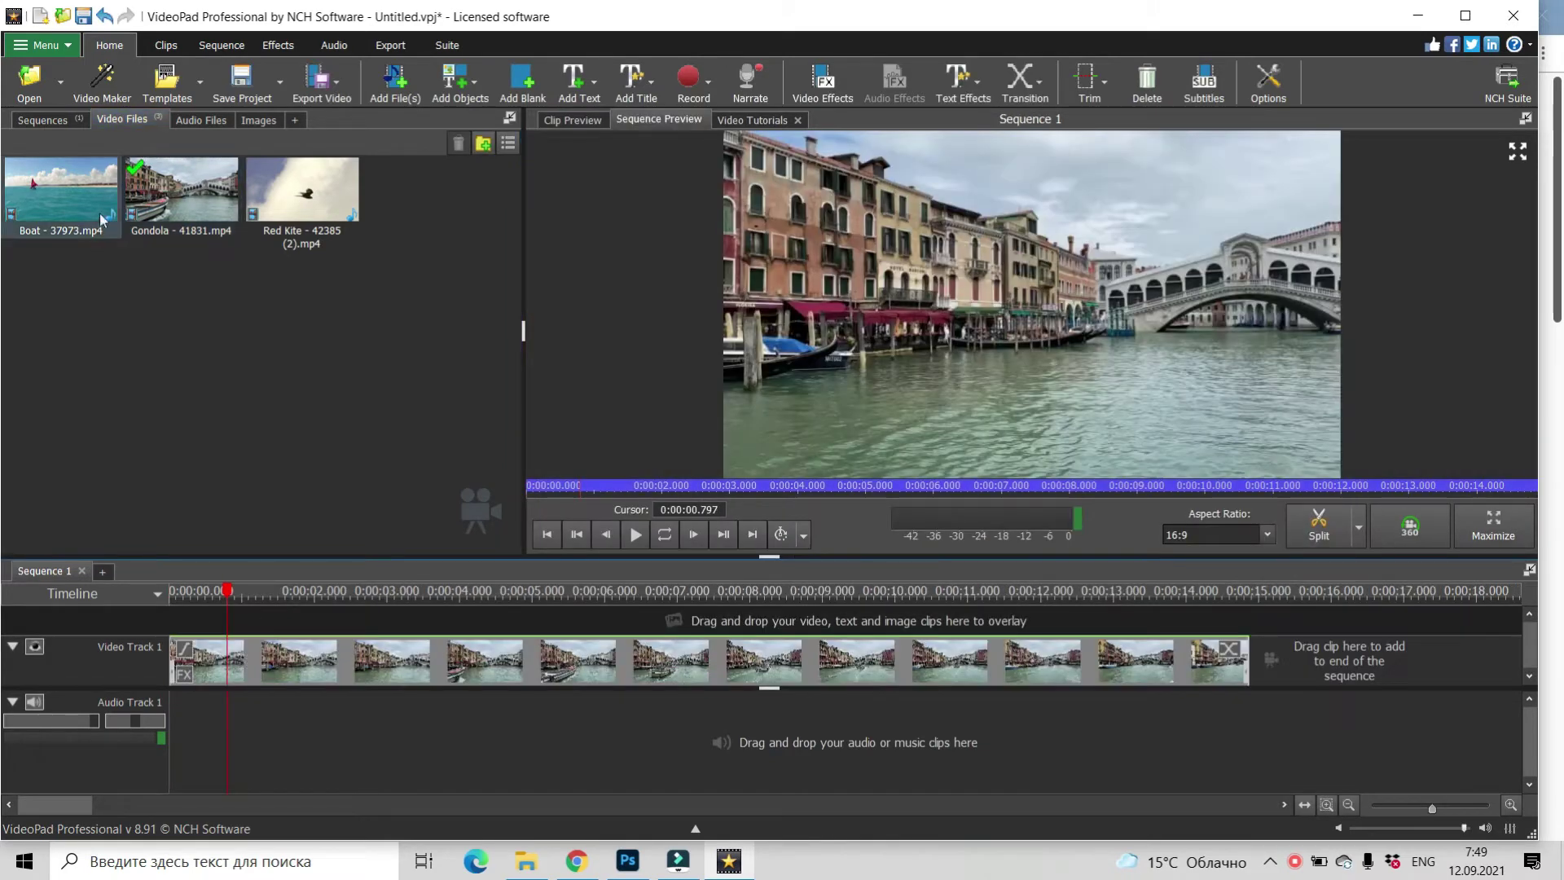
{"action": "left_click_drag", "start_coordinate": [302, 191], "coordinate": [173, 639]}
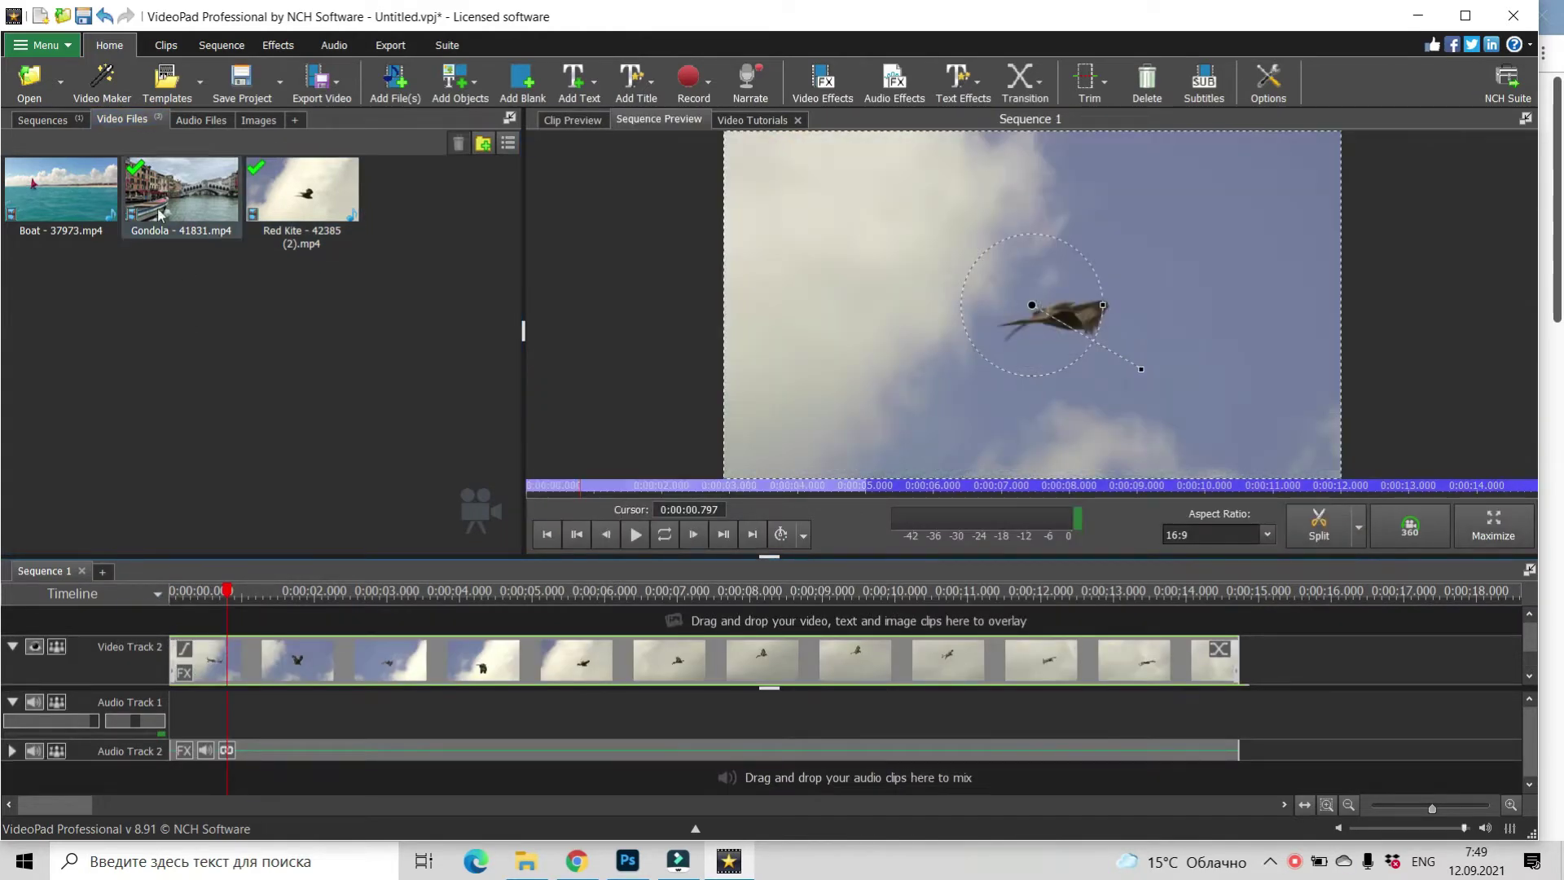
{"action": "left_click_drag", "start_coordinate": [70, 189], "coordinate": [163, 608]}
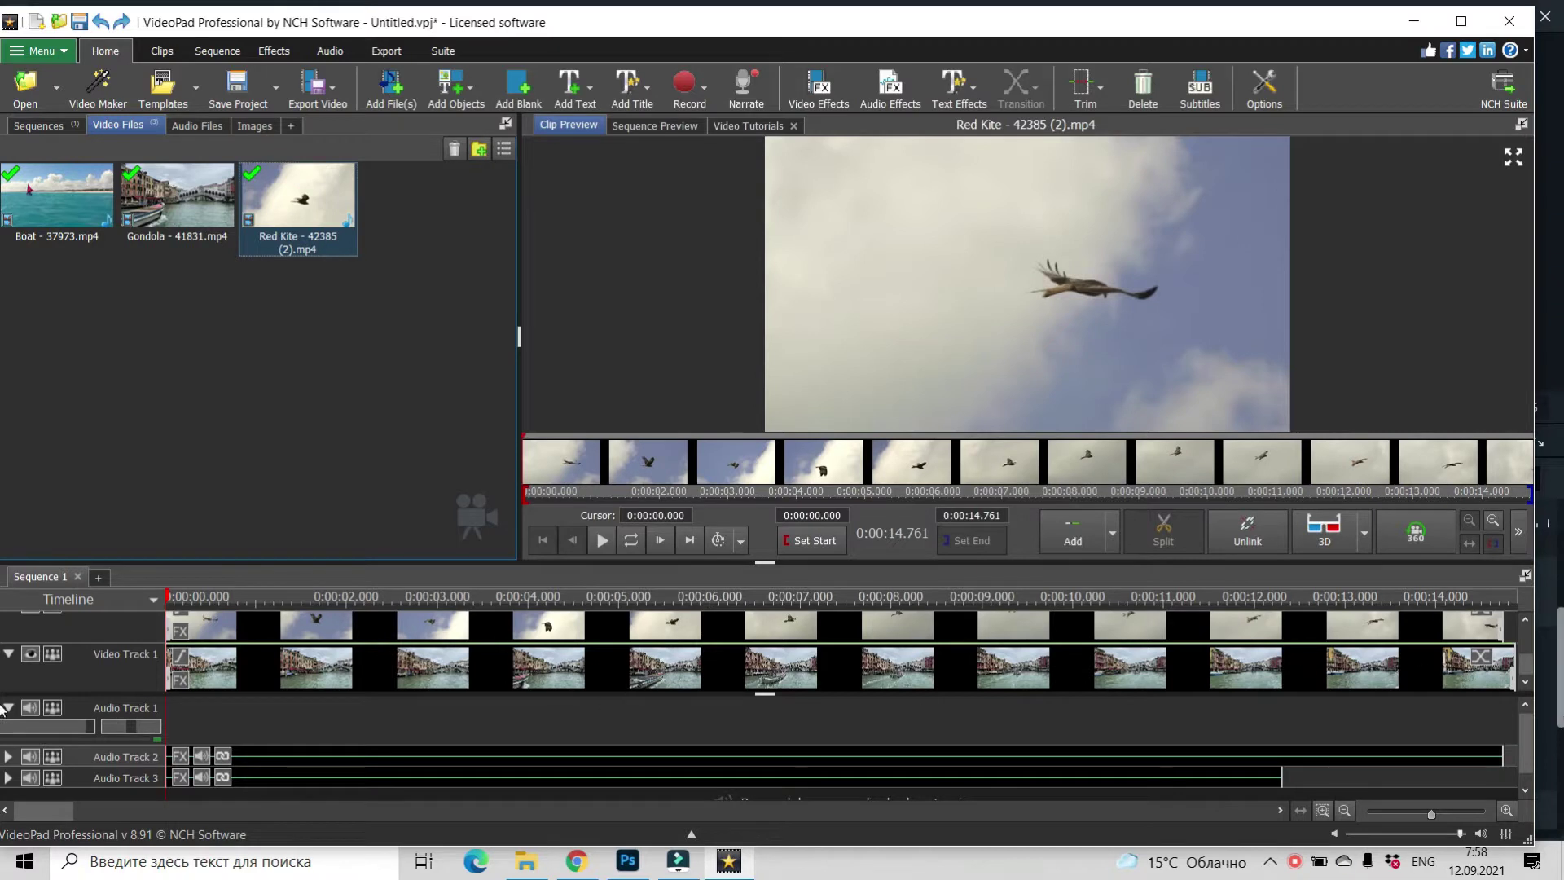
Unlink the Boat clip's audio on Audio Track 3 from its video and delete it.
{"action": "scroll", "coordinate": [1529, 758], "scroll_direction": "down", "scroll_amount": 2}
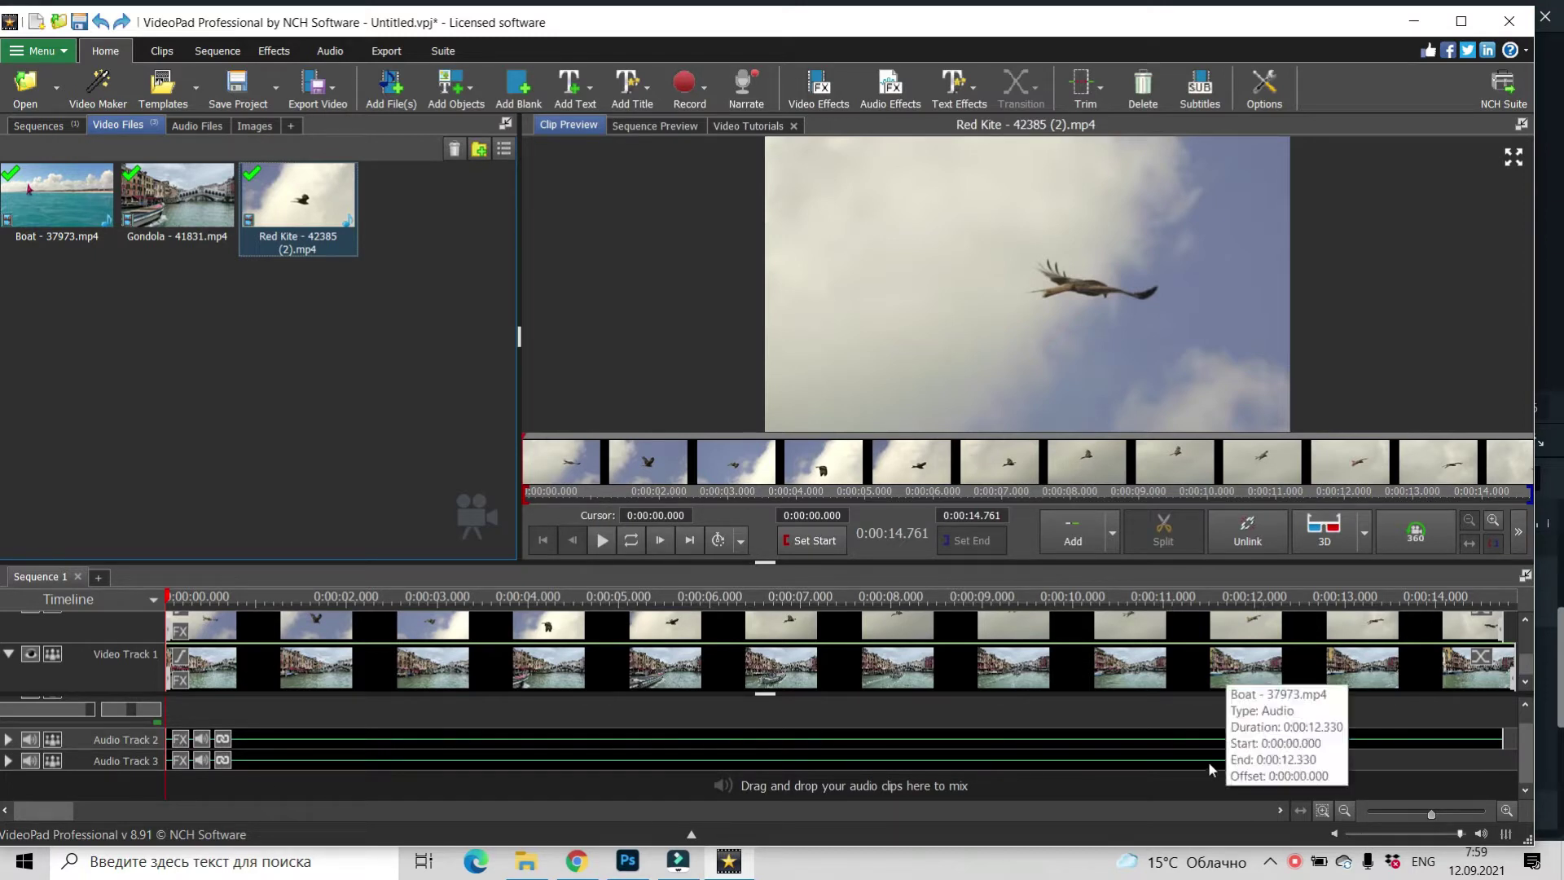
{"action": "left_click_drag", "start_coordinate": [1525, 753], "coordinate": [1523, 708]}
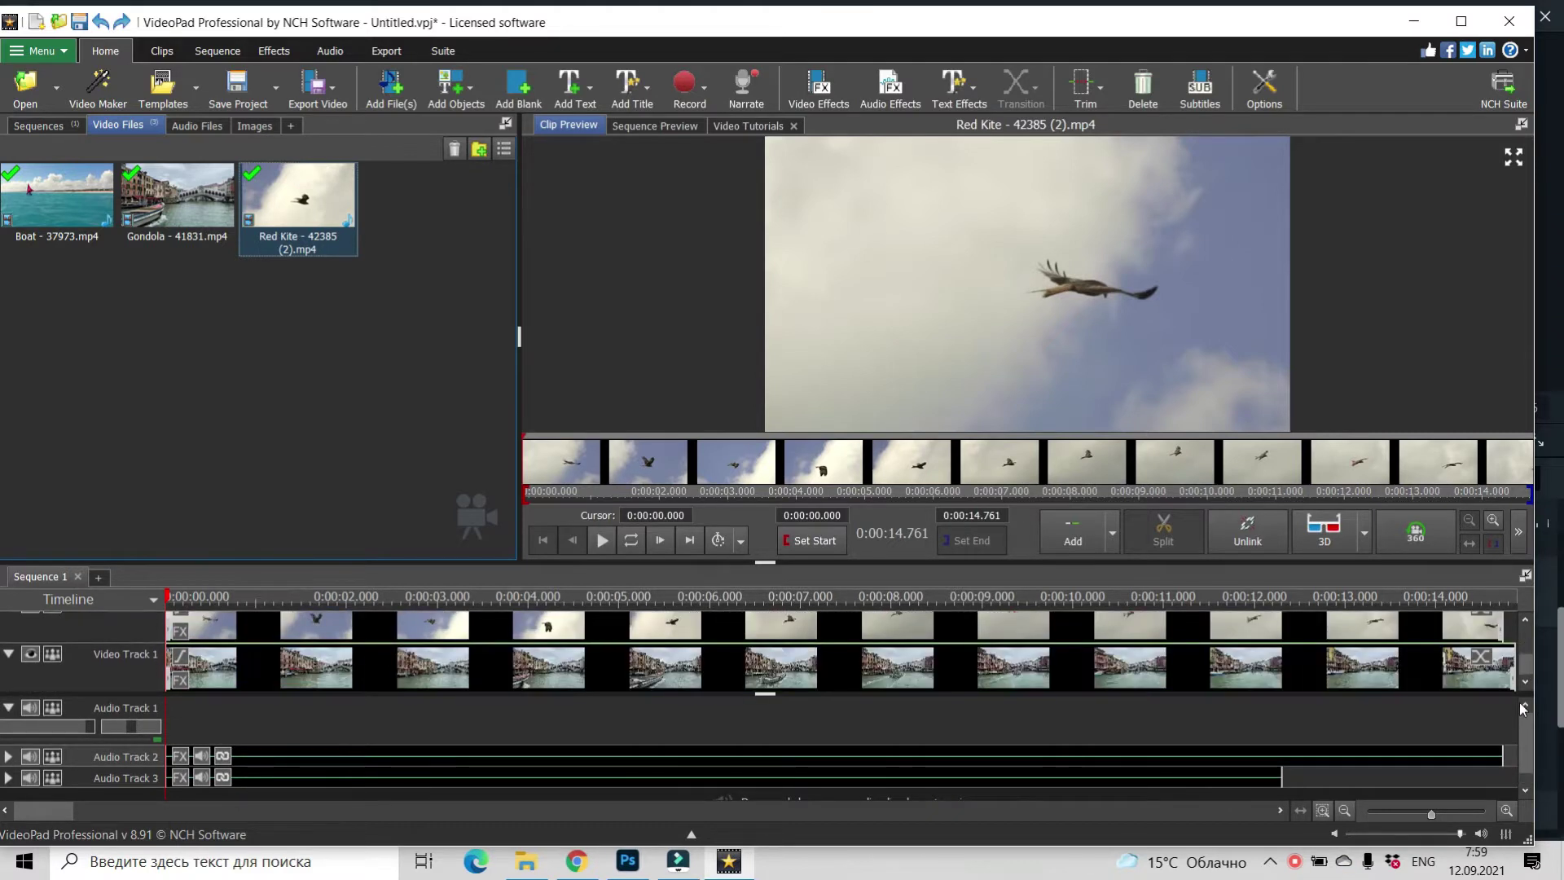
{"action": "left_click", "coordinate": [788, 774]}
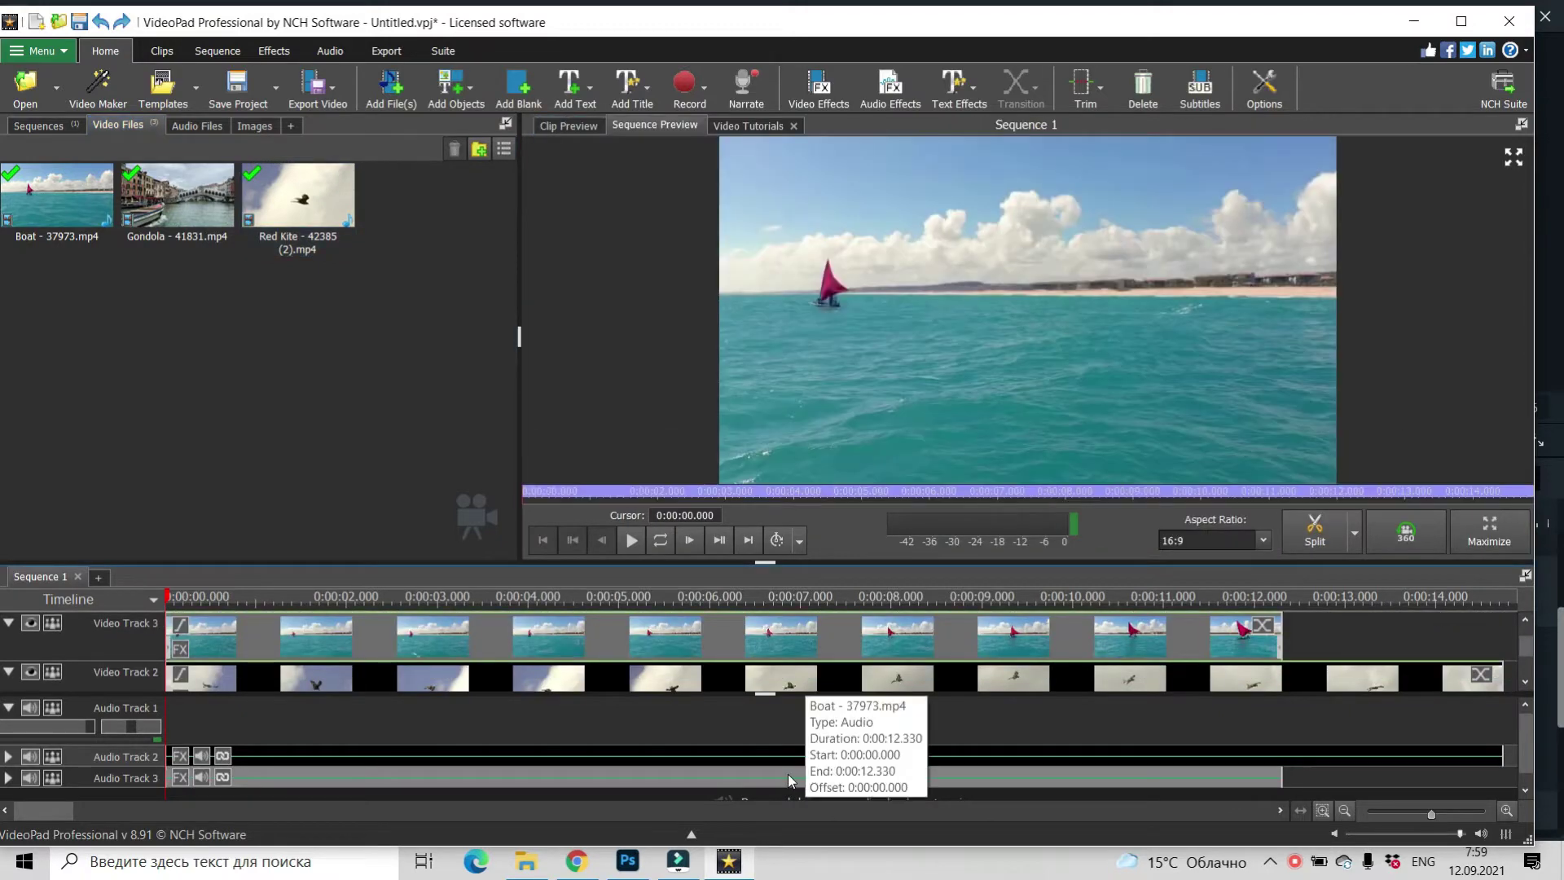
{"action": "right_click", "coordinate": [789, 773]}
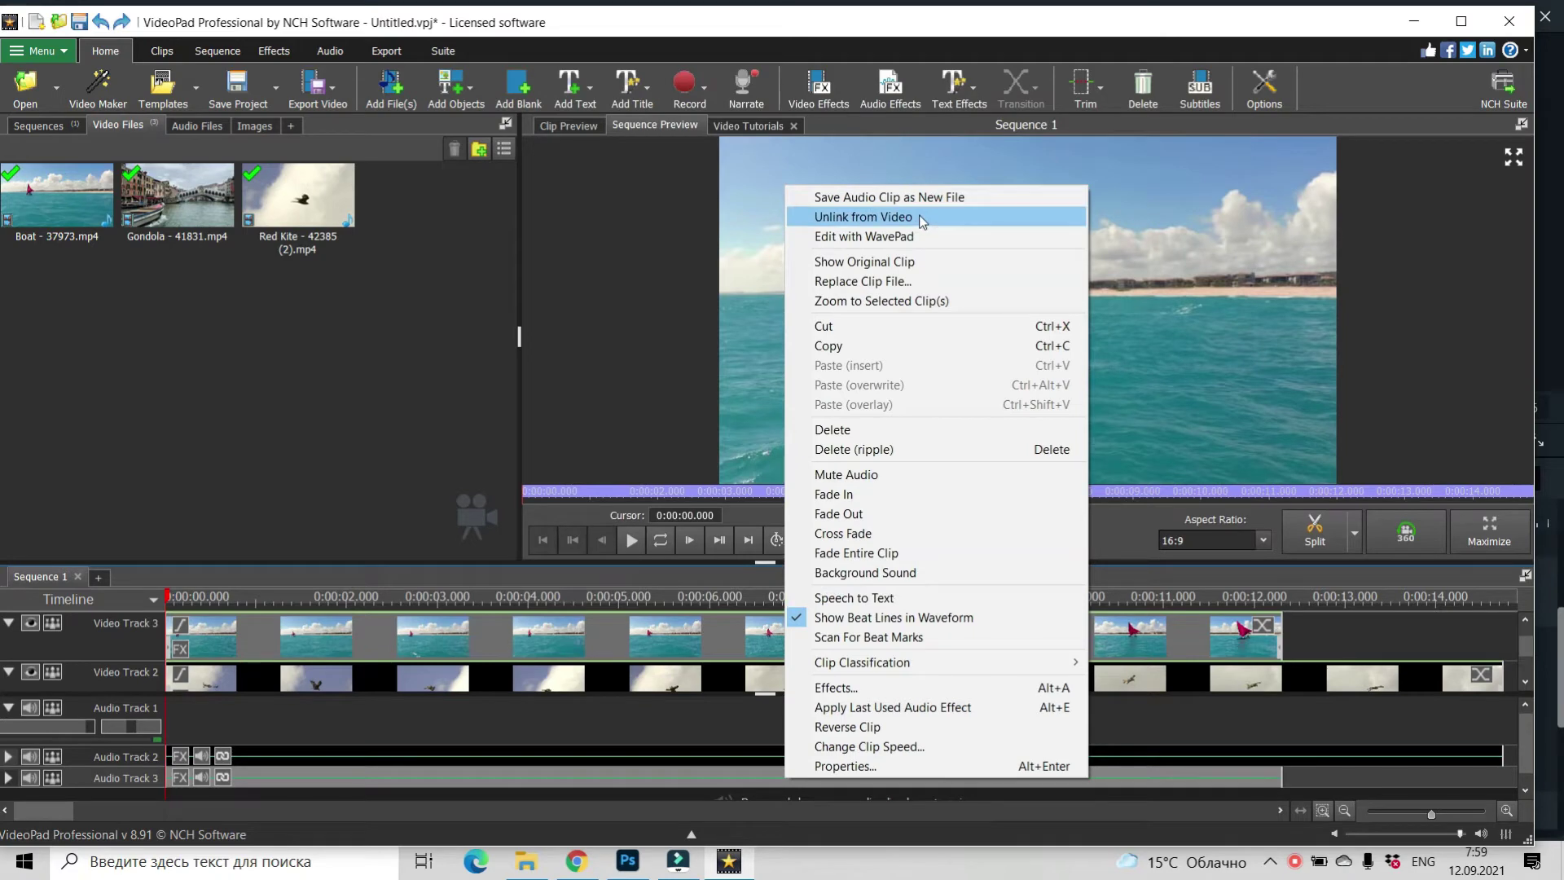
{"action": "left_click", "coordinate": [944, 217]}
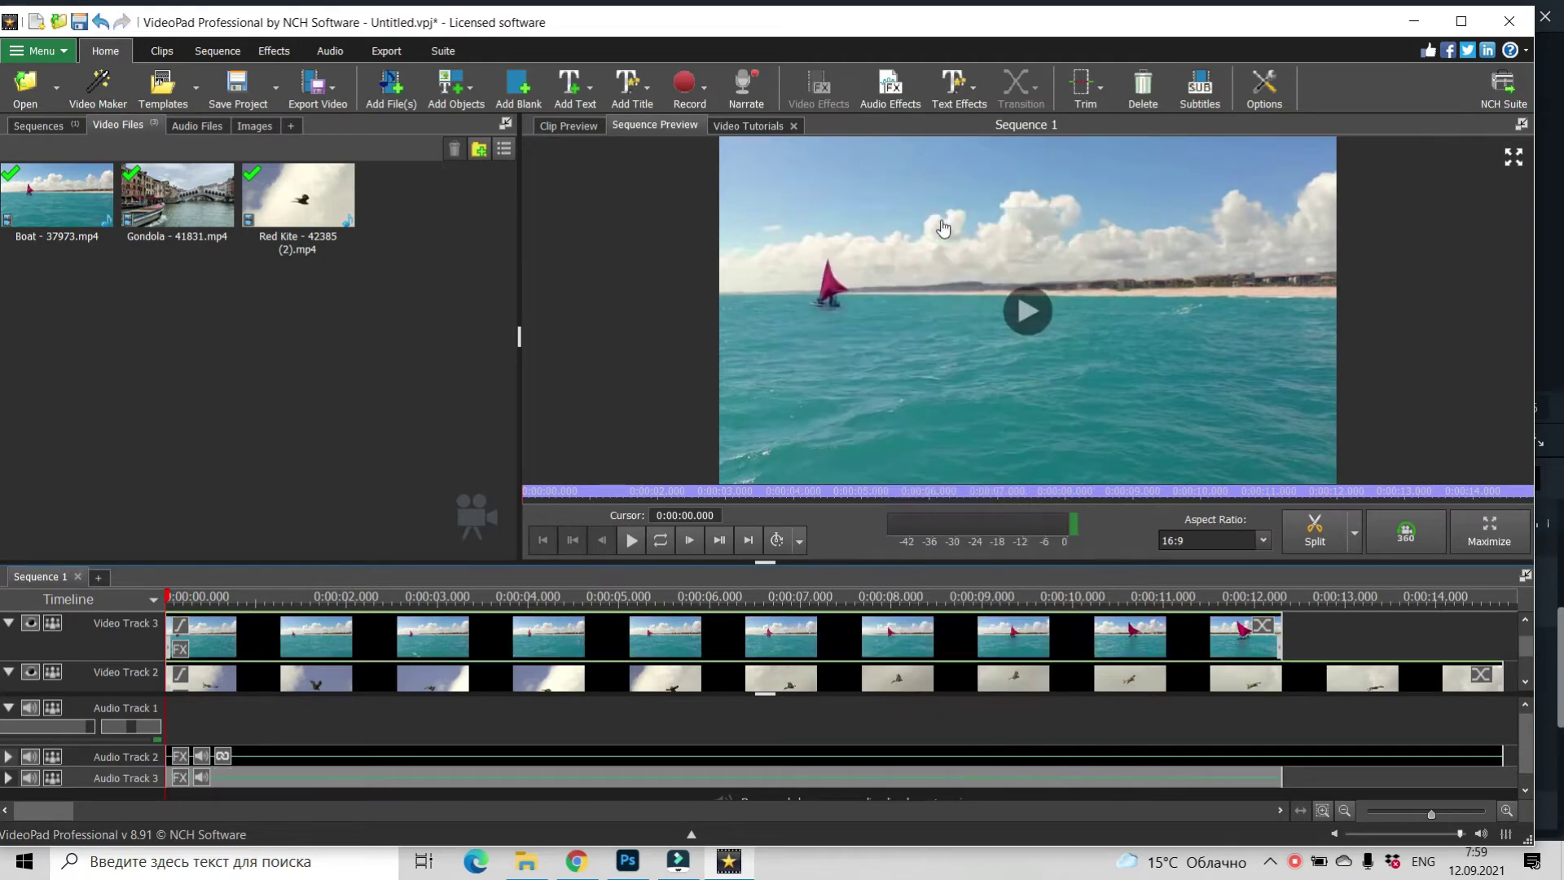
{"action": "right_click", "coordinate": [775, 774]}
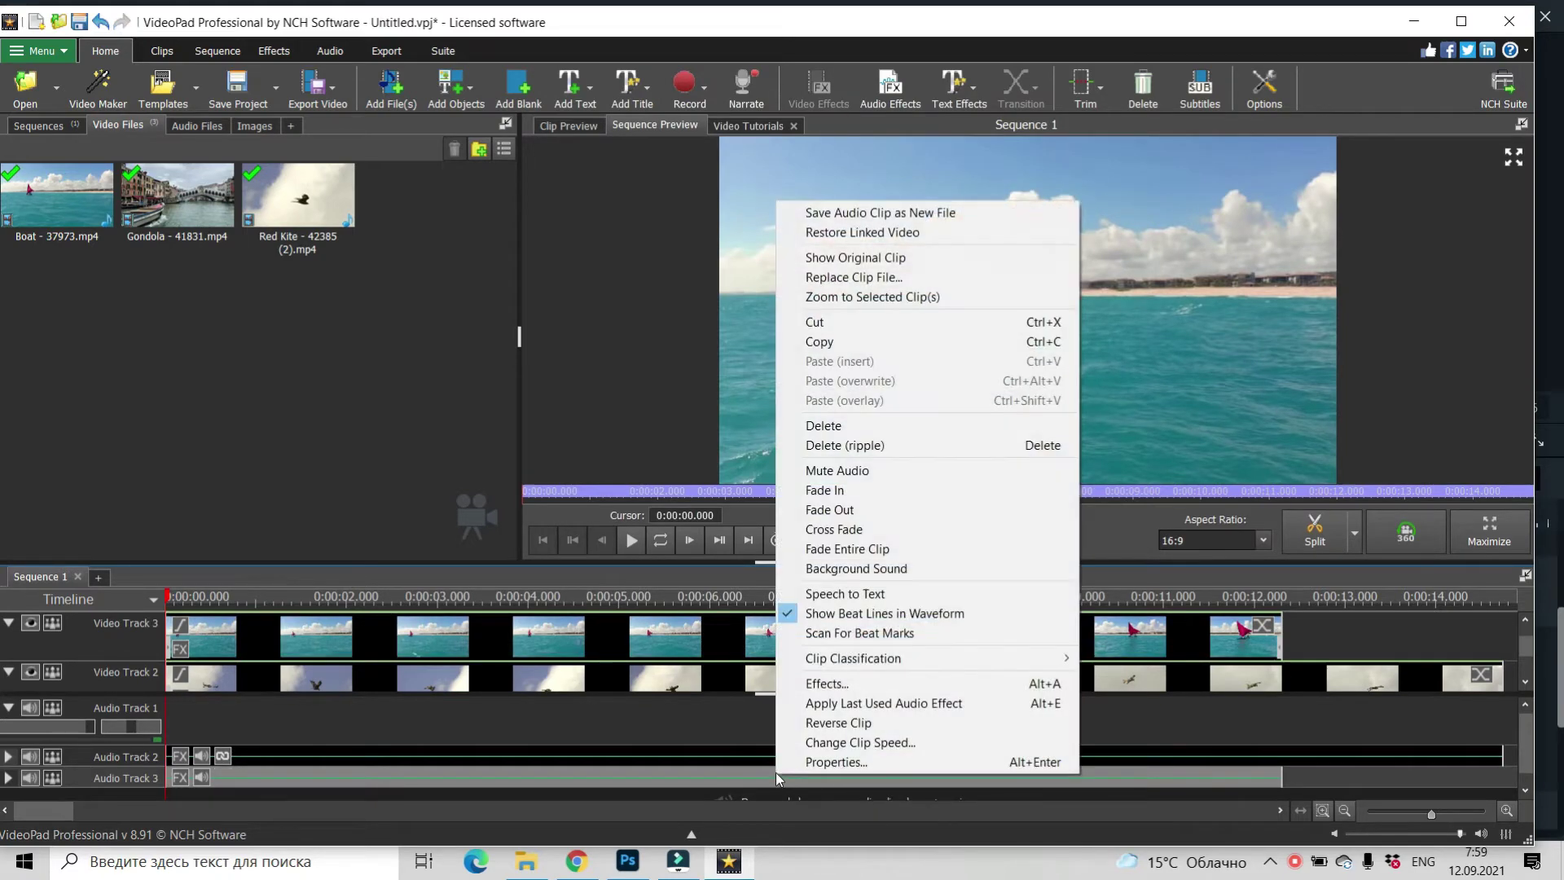
{"action": "left_click", "coordinate": [840, 427]}
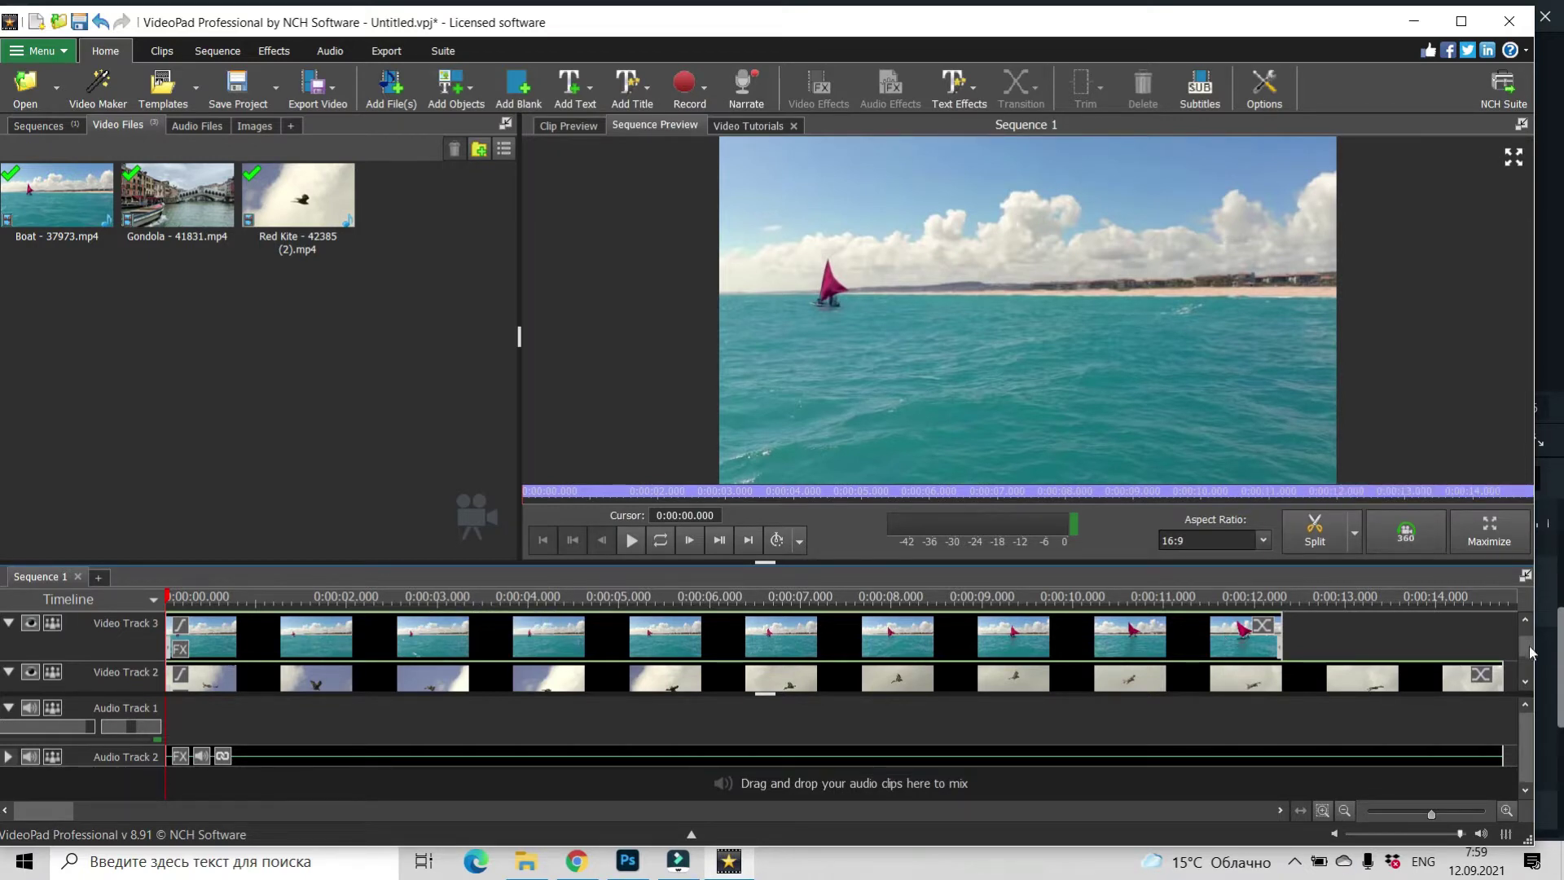
Scroll back up to Video Track 3 and select the 12.33-second Boat clip.
{"action": "mouse_move", "coordinate": [1529, 652]}
{"action": "left_mouse_down"}
{"action": "mouse_move", "coordinate": [1528, 679]}
{"action": "mouse_move", "coordinate": [1528, 663]}
{"action": "left_mouse_up"}
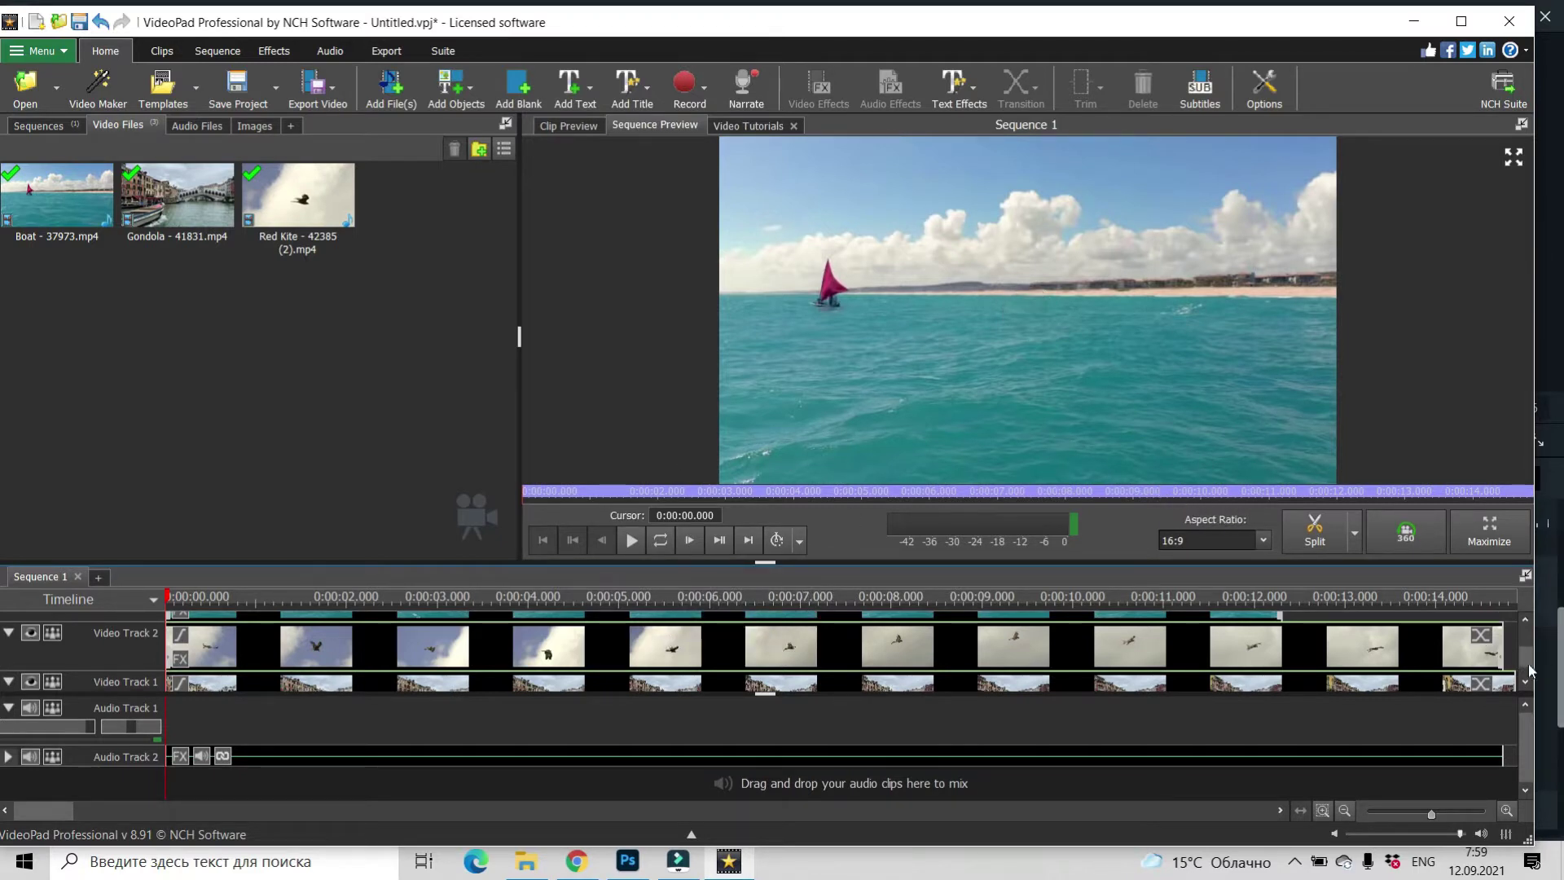
{"action": "left_click_drag", "start_coordinate": [1530, 670], "coordinate": [1529, 654]}
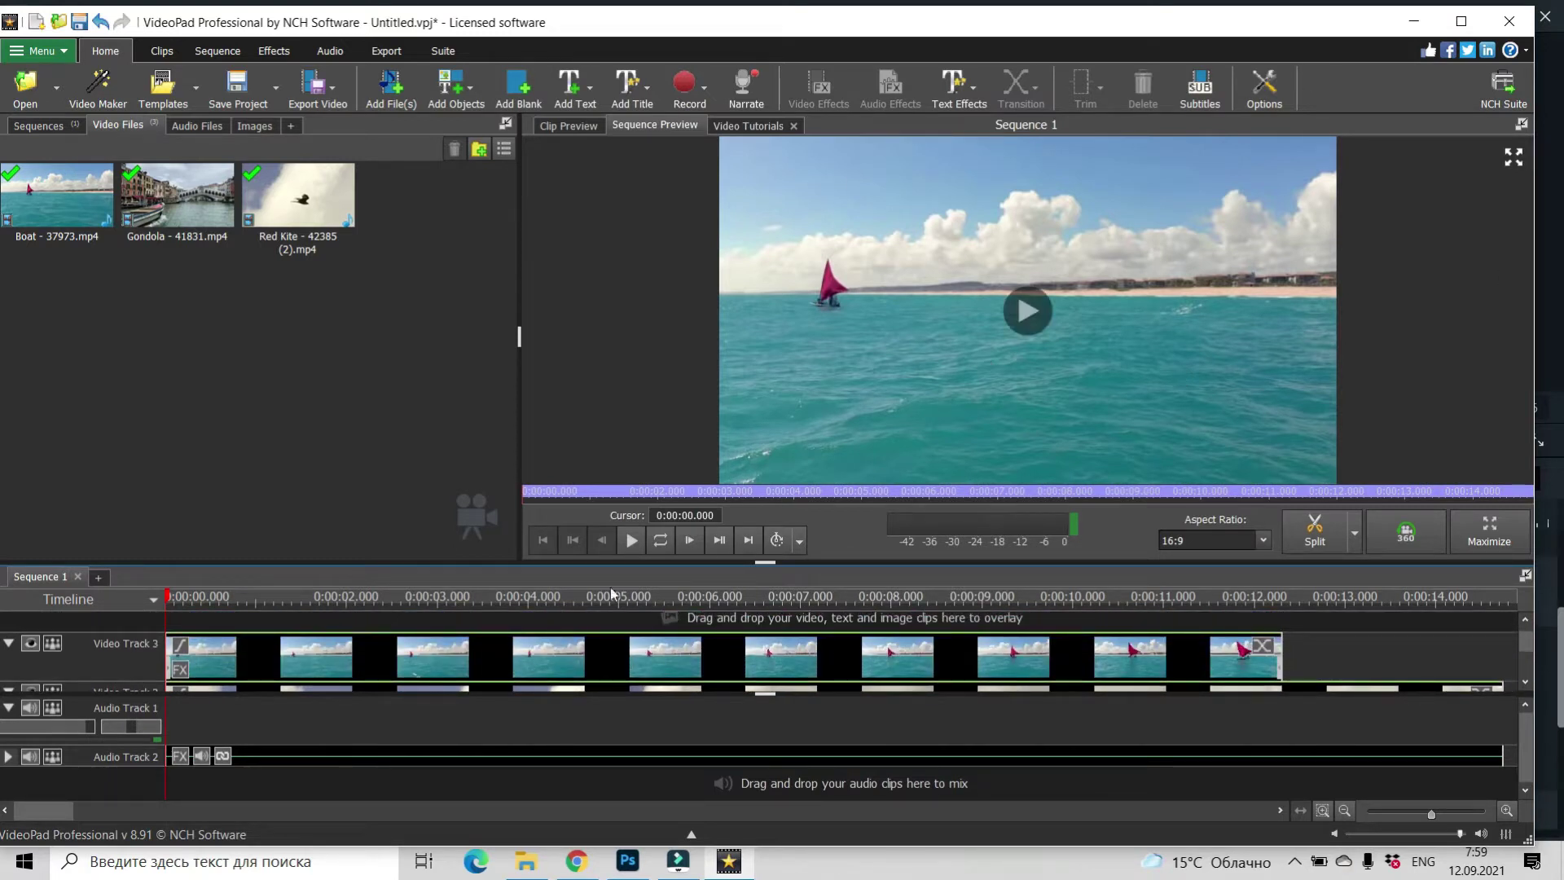
{"action": "left_click", "coordinate": [214, 661]}
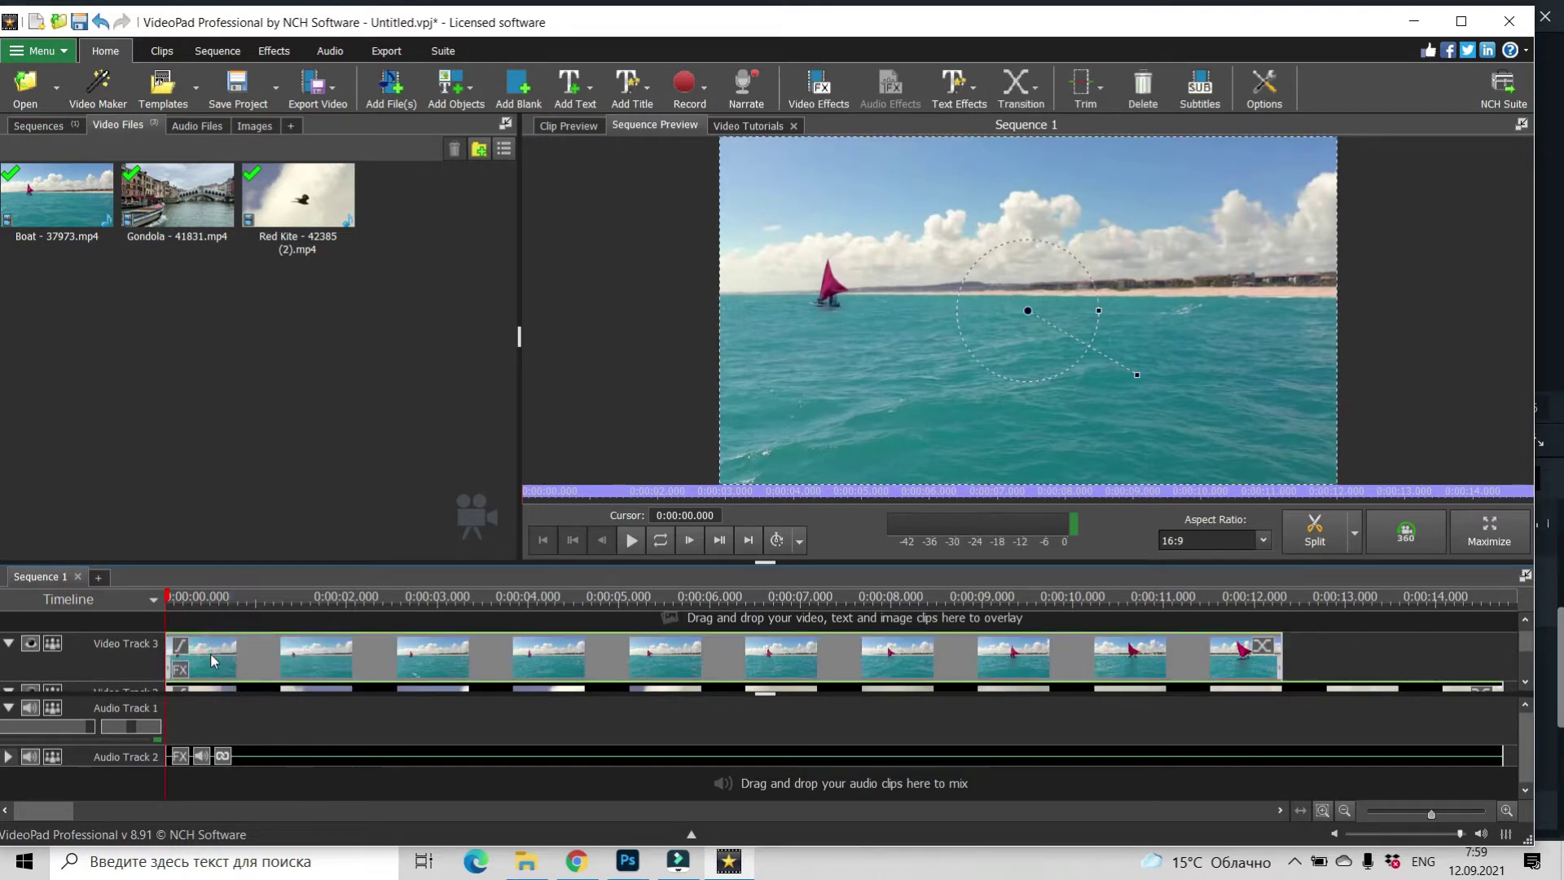
Add a Scale effect to the Boat clip with horizontal and vertical ratio 0.48.
{"action": "left_click", "coordinate": [819, 84]}
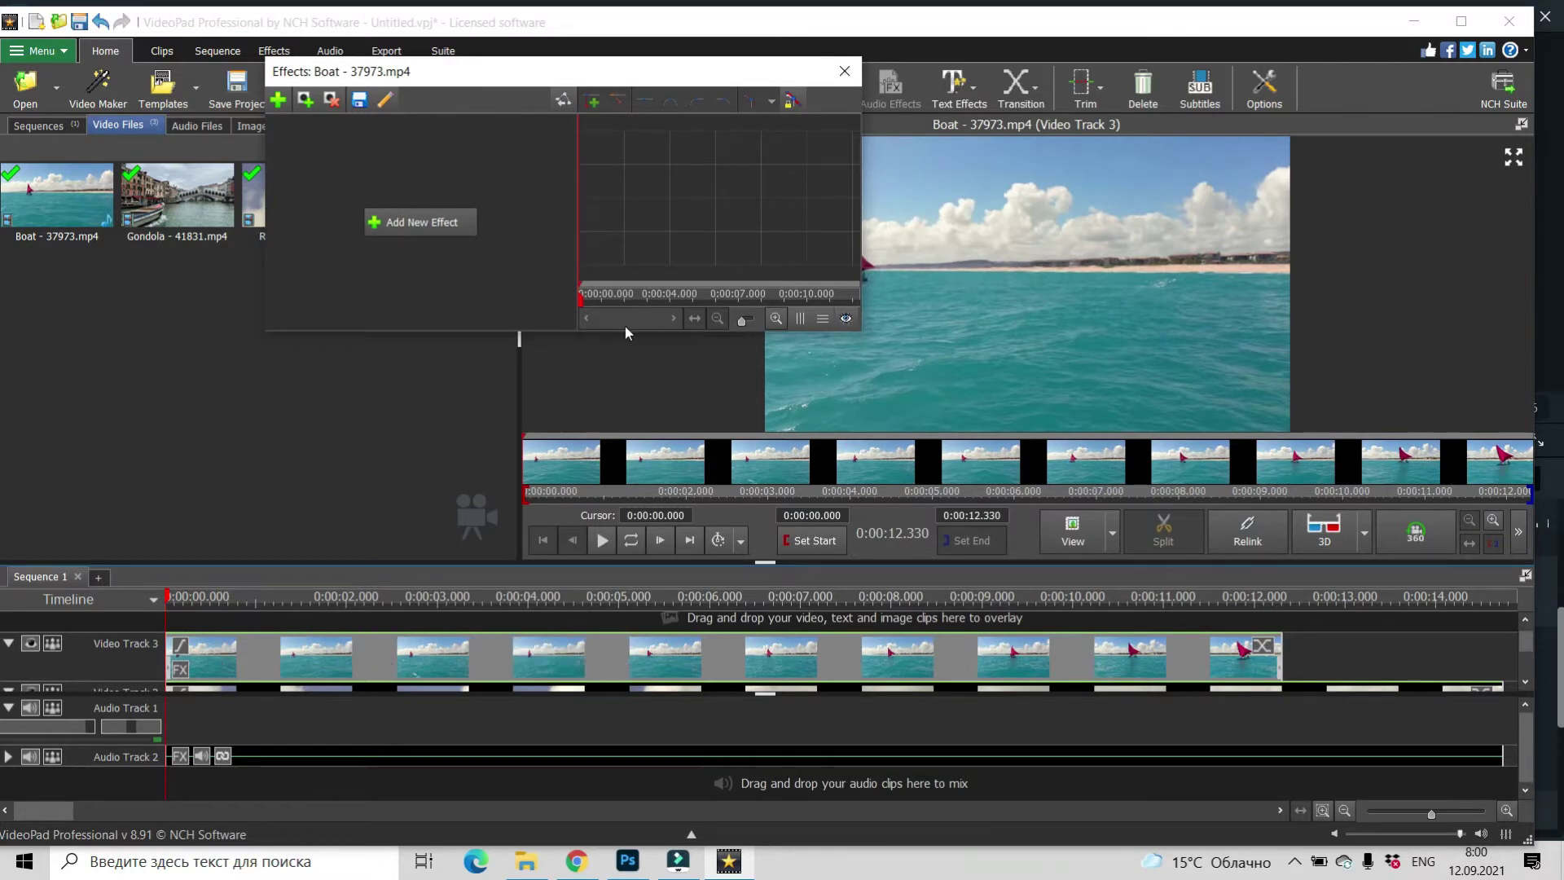
{"action": "left_click", "coordinate": [379, 225]}
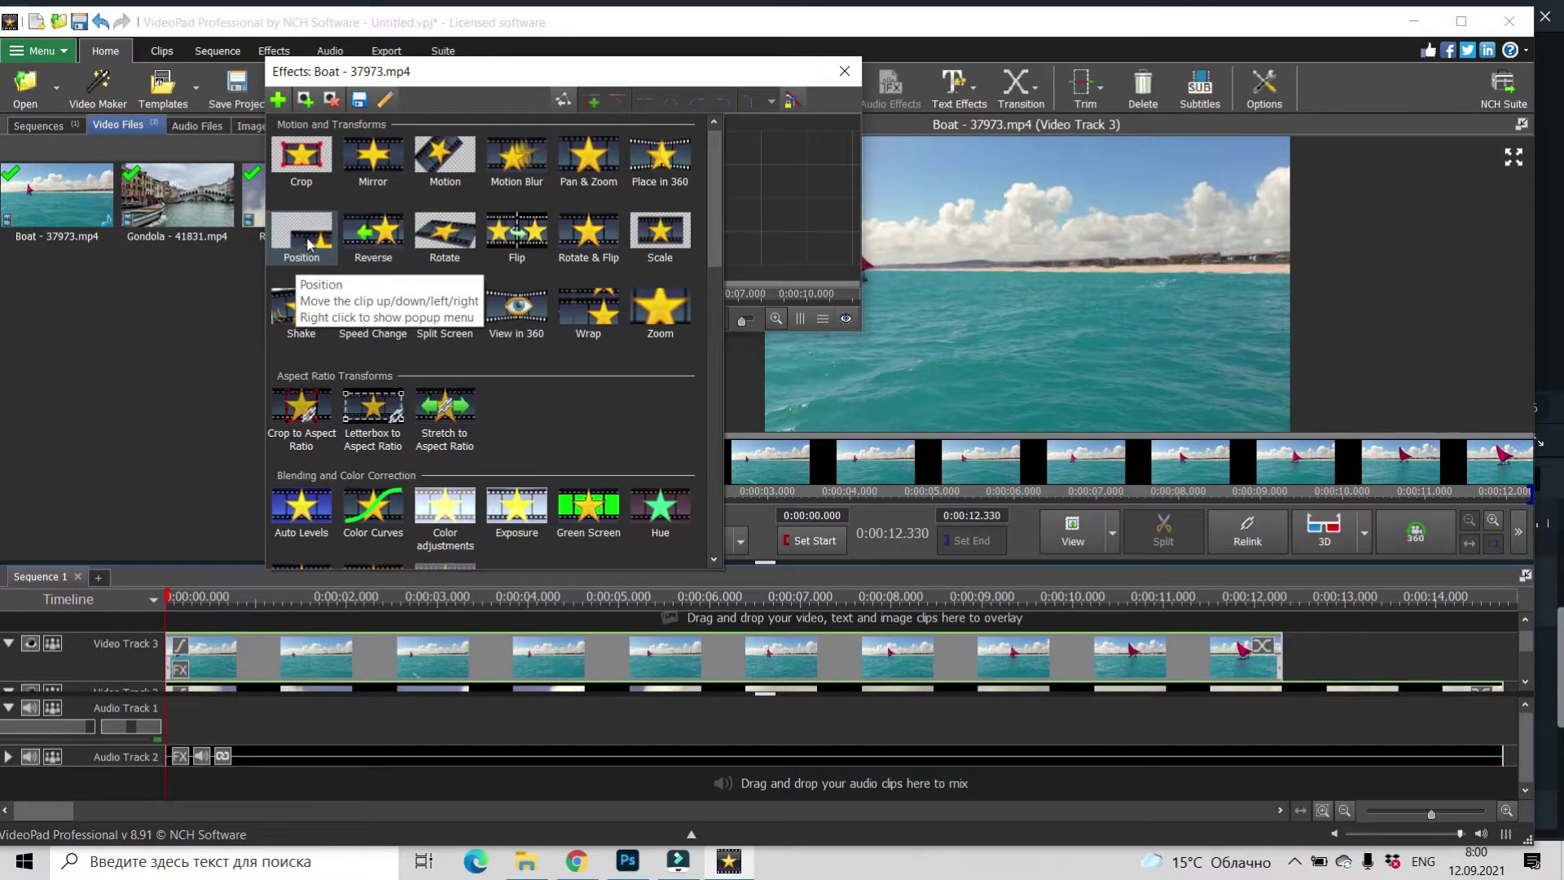
{"action": "left_click", "coordinate": [656, 241]}
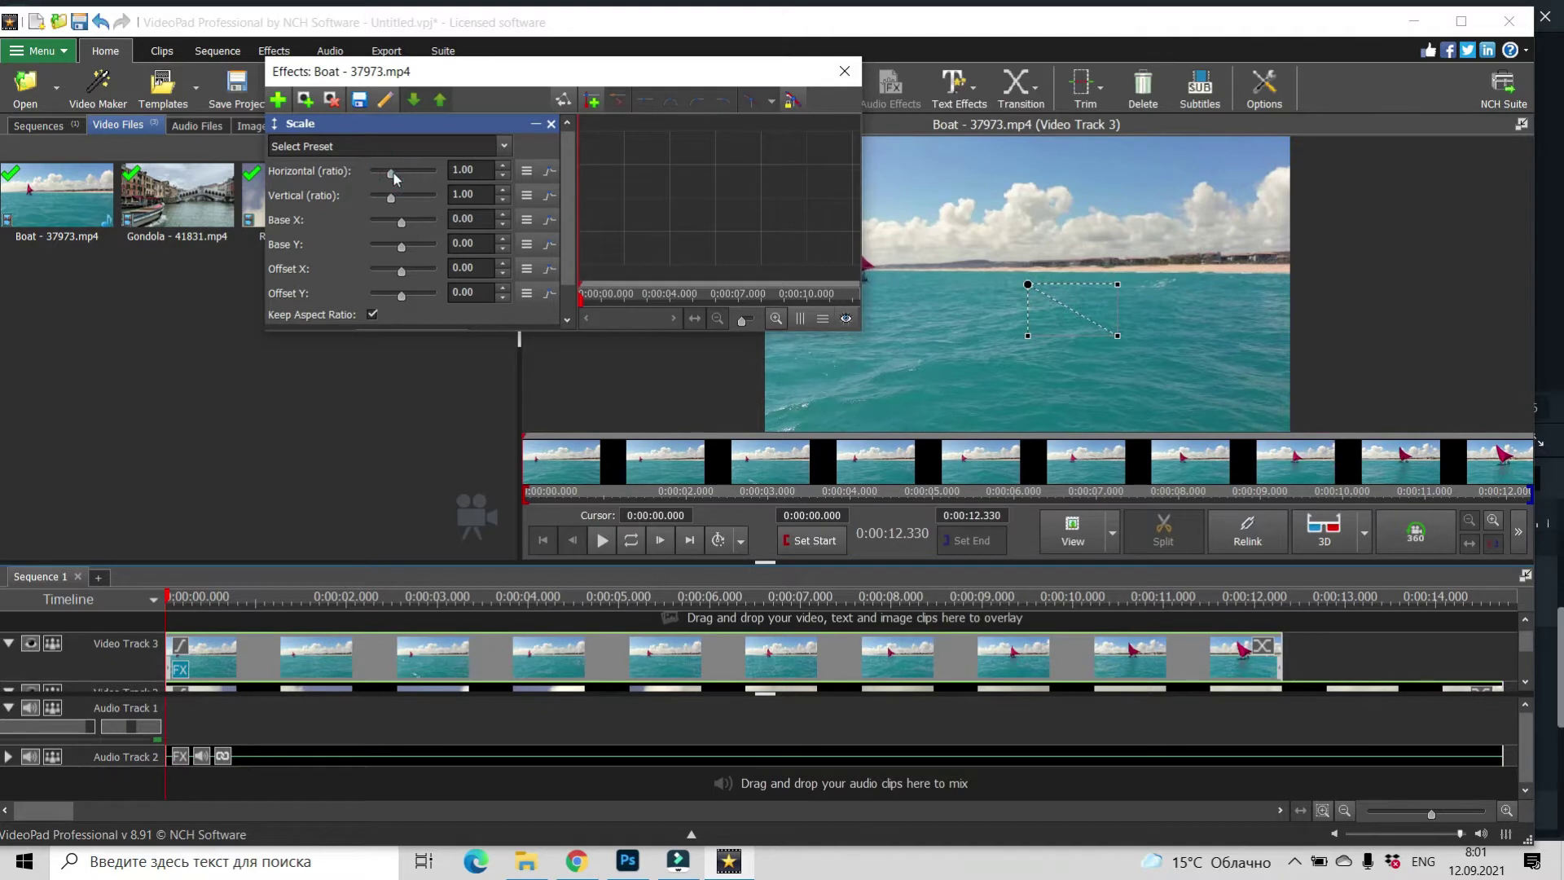
{"action": "left_click_drag", "start_coordinate": [393, 172], "coordinate": [375, 173]}
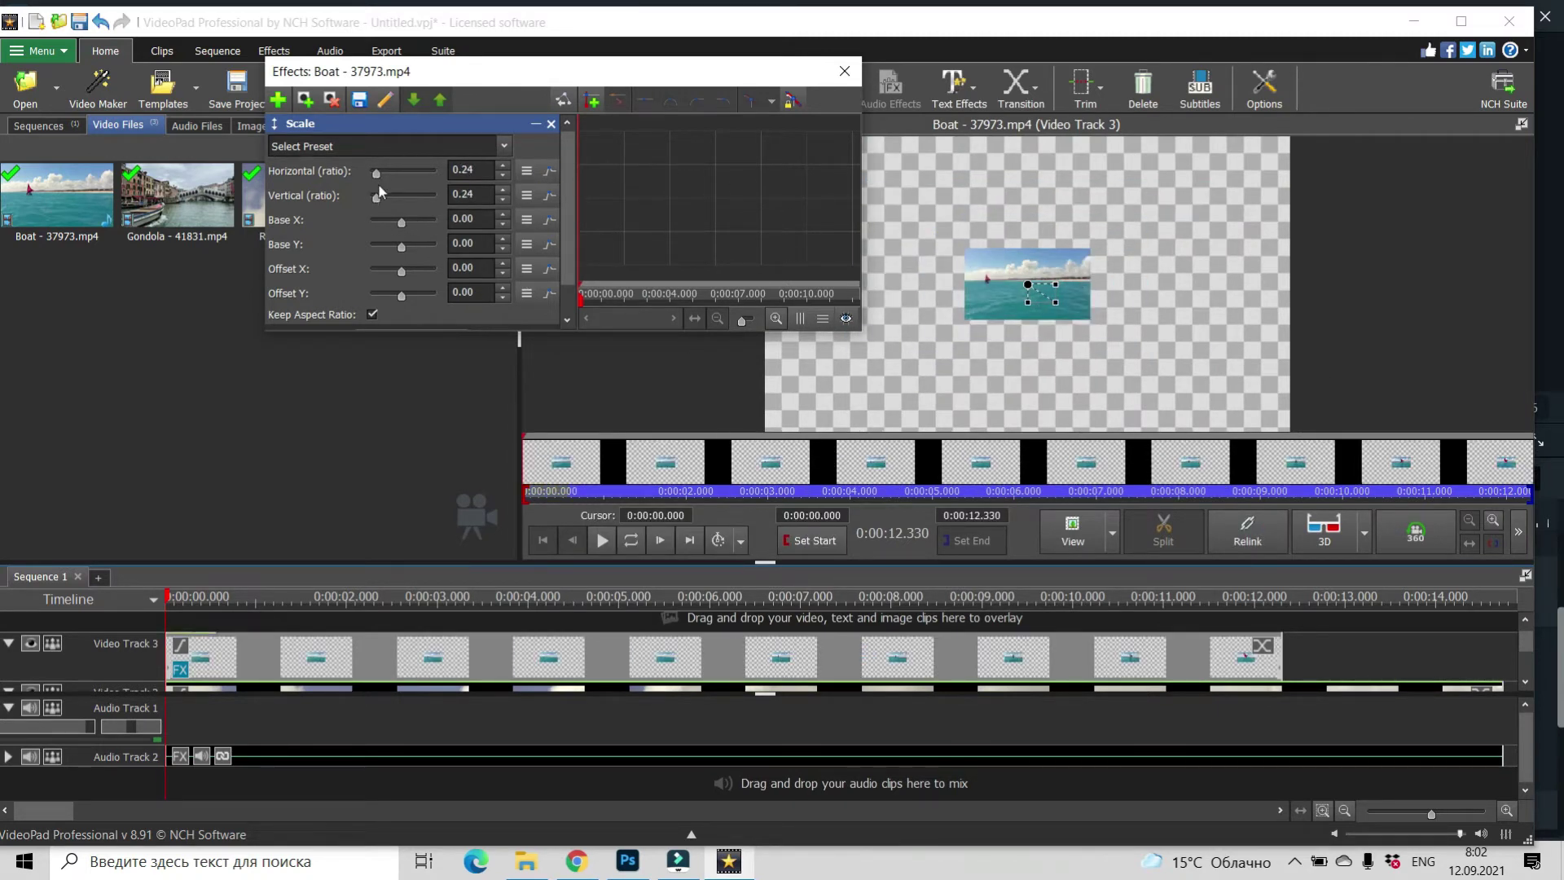
{"action": "left_click_drag", "start_coordinate": [378, 173], "coordinate": [381, 183]}
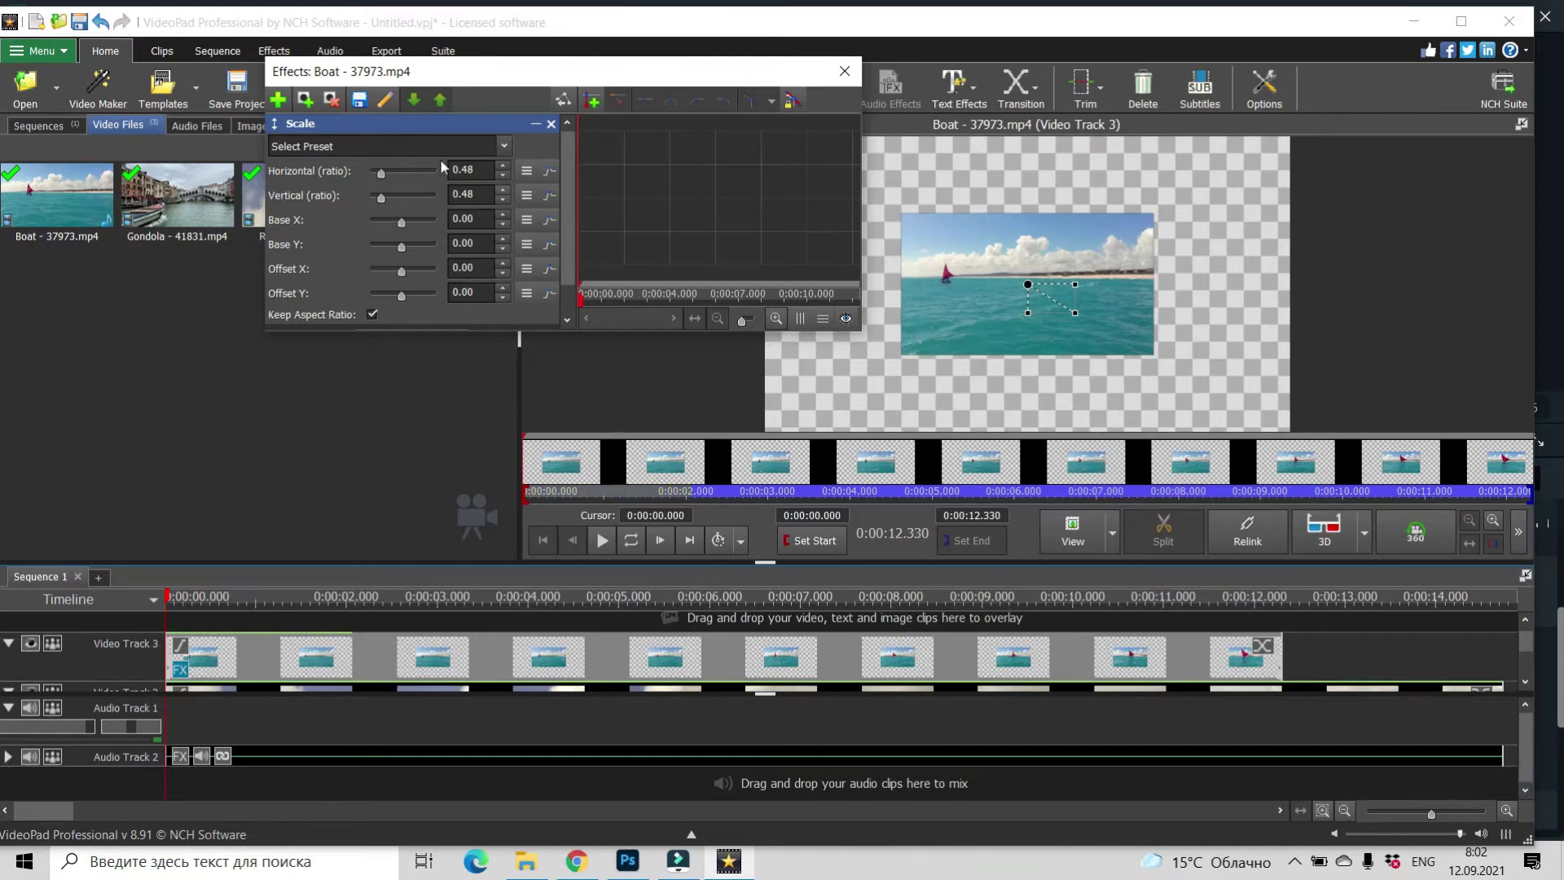
Add a Position effect placing the Boat picture top-right at 29.19% / -25.69%.
{"action": "left_click", "coordinate": [278, 99]}
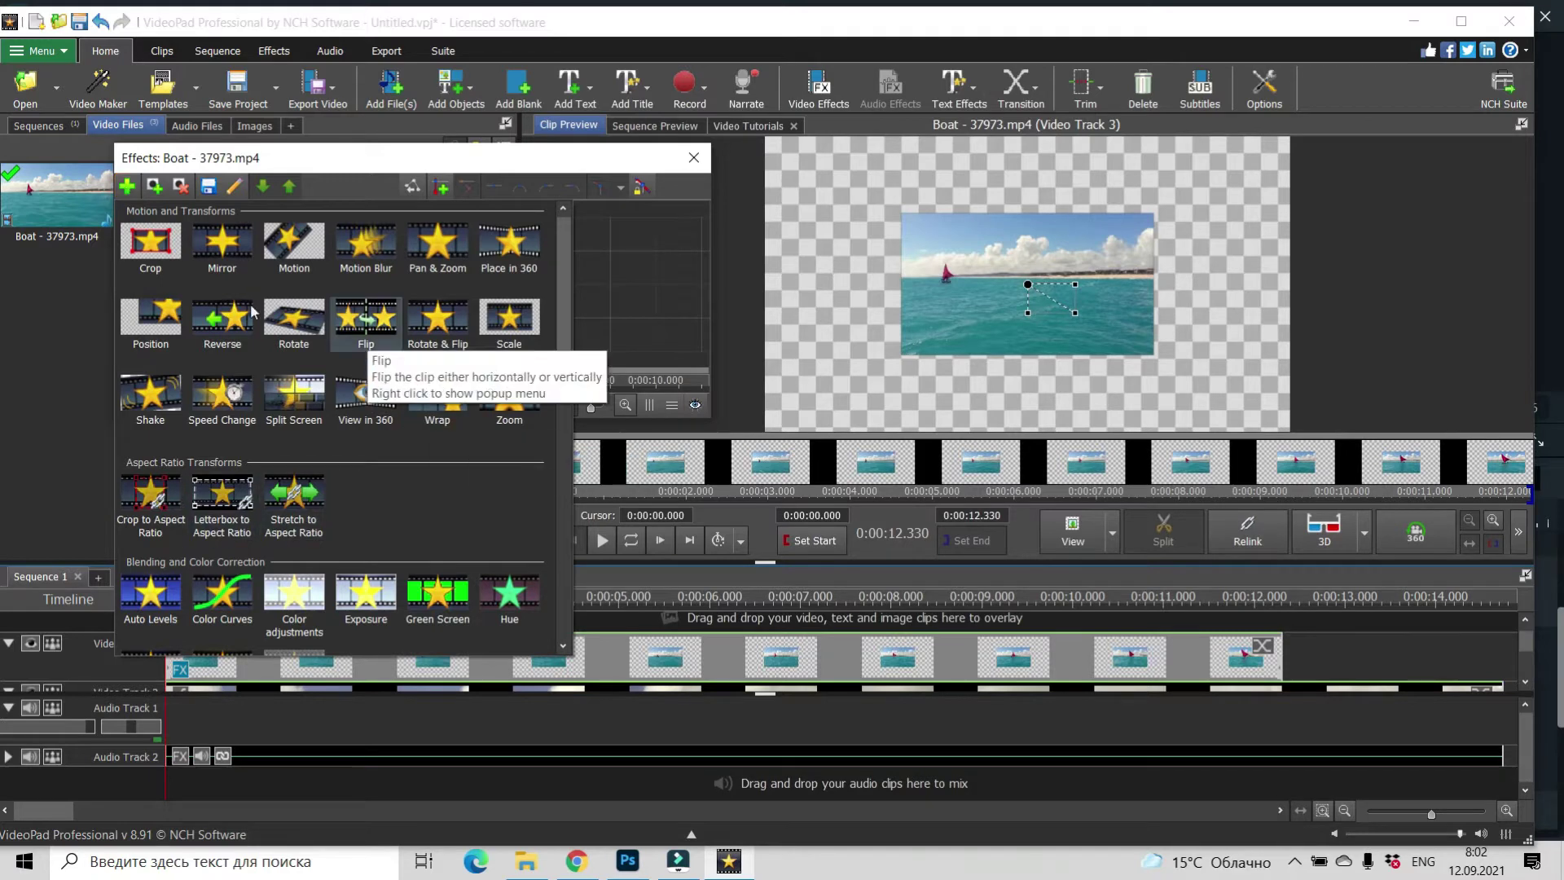
{"action": "left_click", "coordinate": [157, 328]}
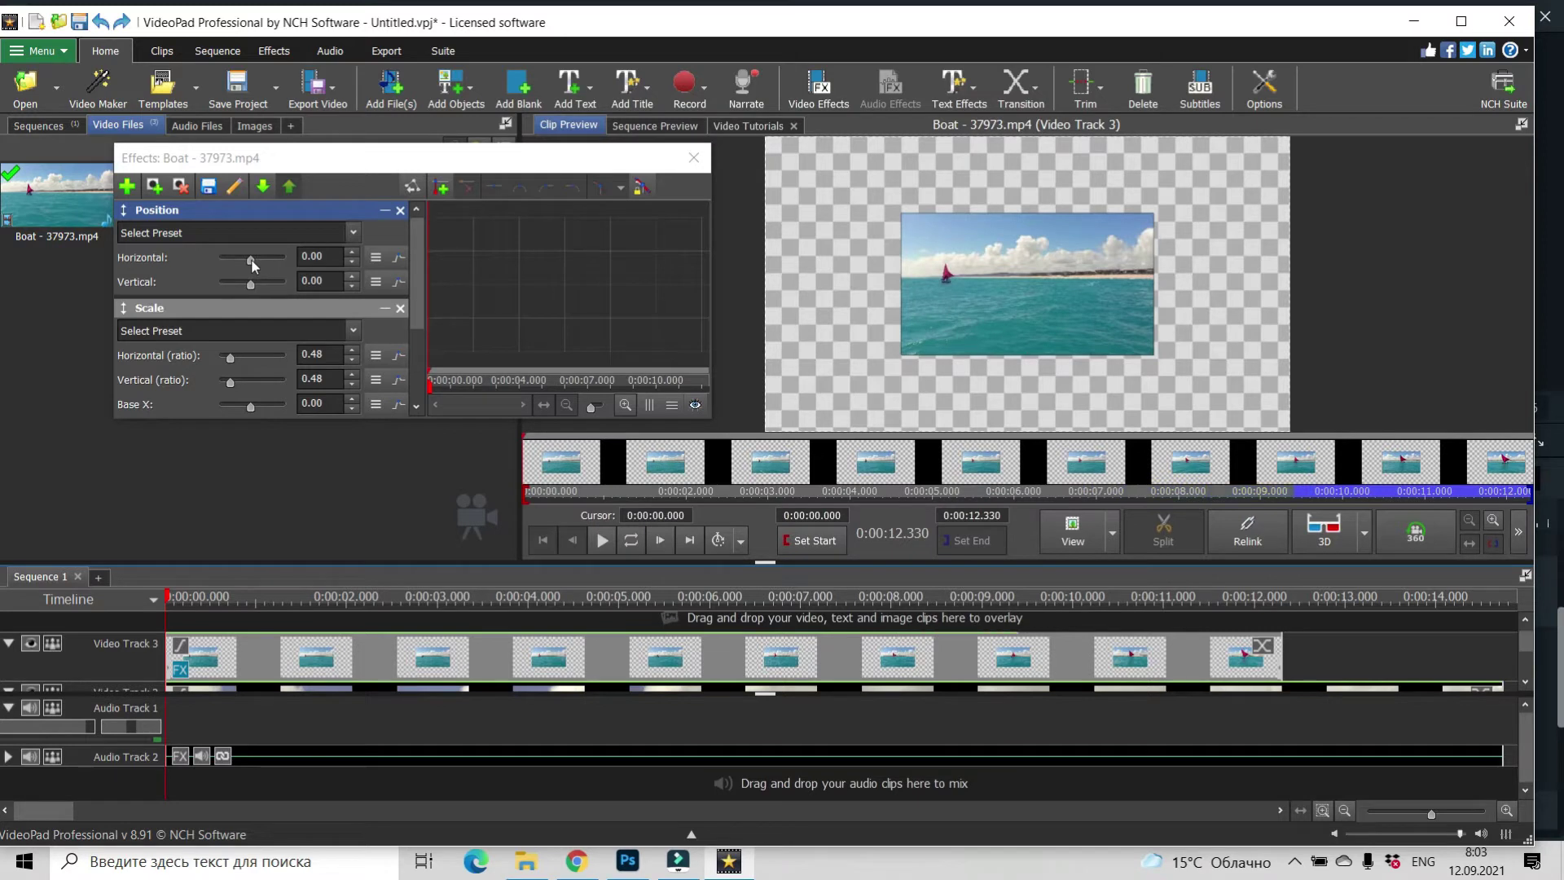
{"action": "left_click_drag", "start_coordinate": [251, 257], "coordinate": [253, 275]}
{"action": "left_click_drag", "start_coordinate": [1124, 287], "coordinate": [1132, 282]}
{"action": "left_click_drag", "start_coordinate": [808, 290], "coordinate": [1116, 214]}
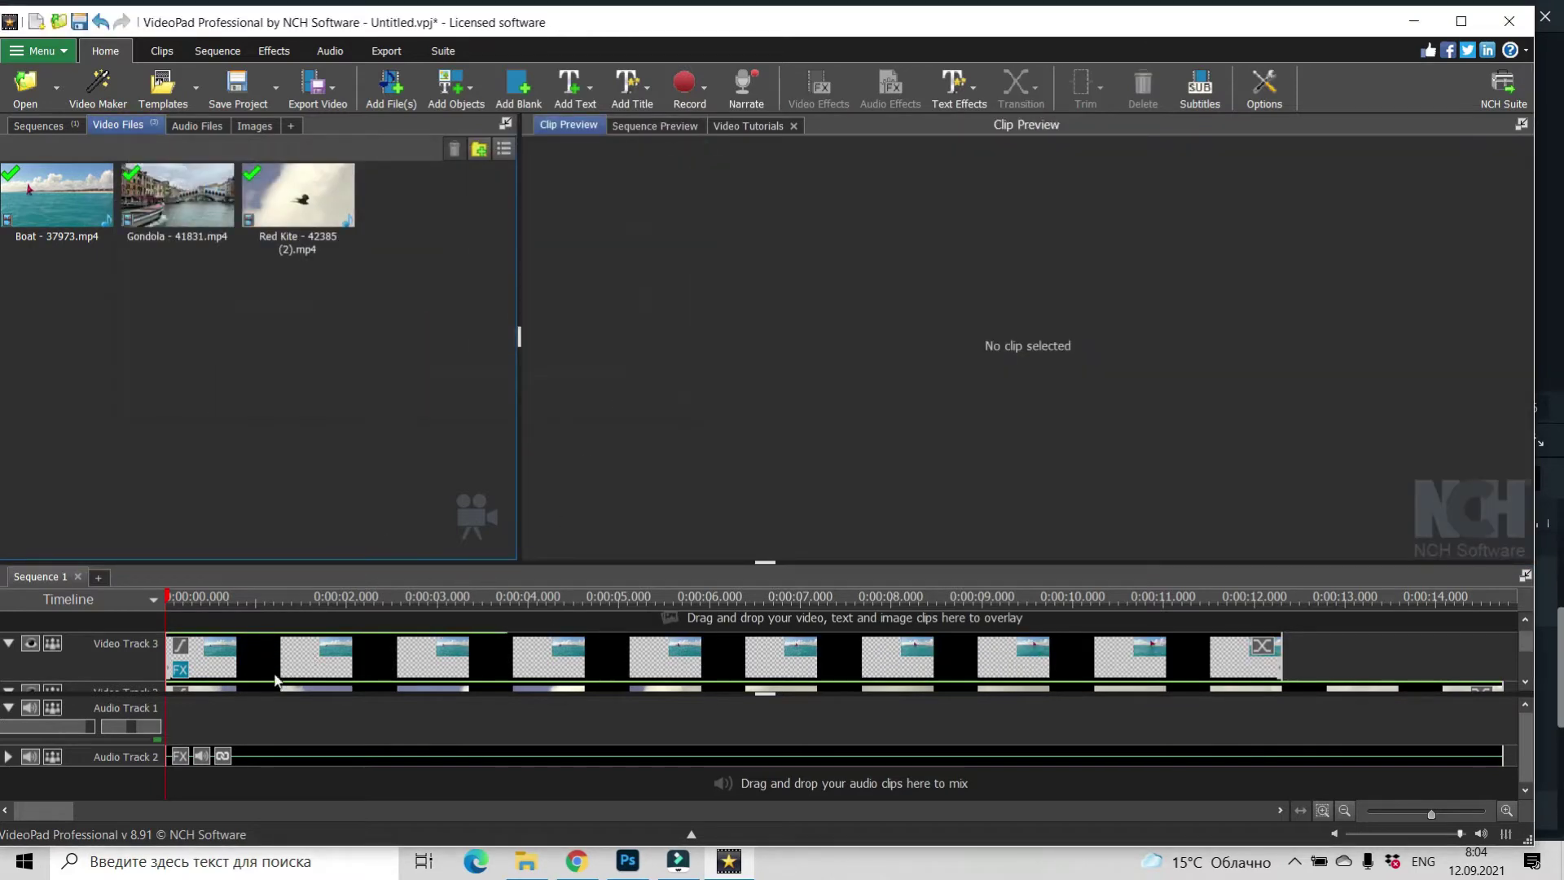
Select the Red Kite clip on Video Track 2.
{"action": "left_click", "coordinate": [203, 668]}
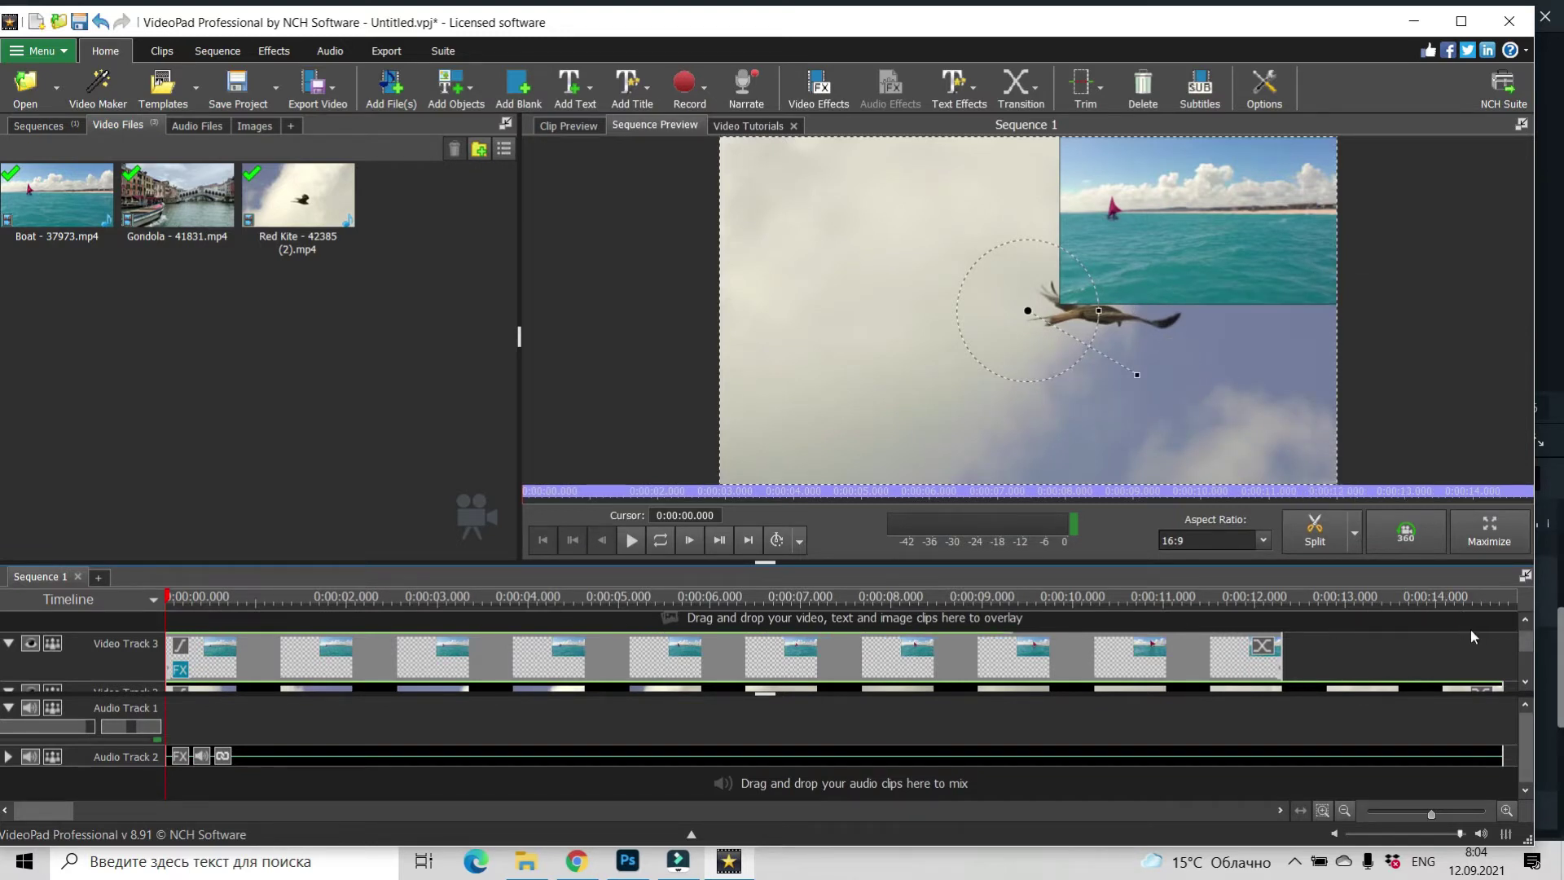
{"action": "scroll", "coordinate": [1528, 645], "scroll_direction": "down", "scroll_amount": 2}
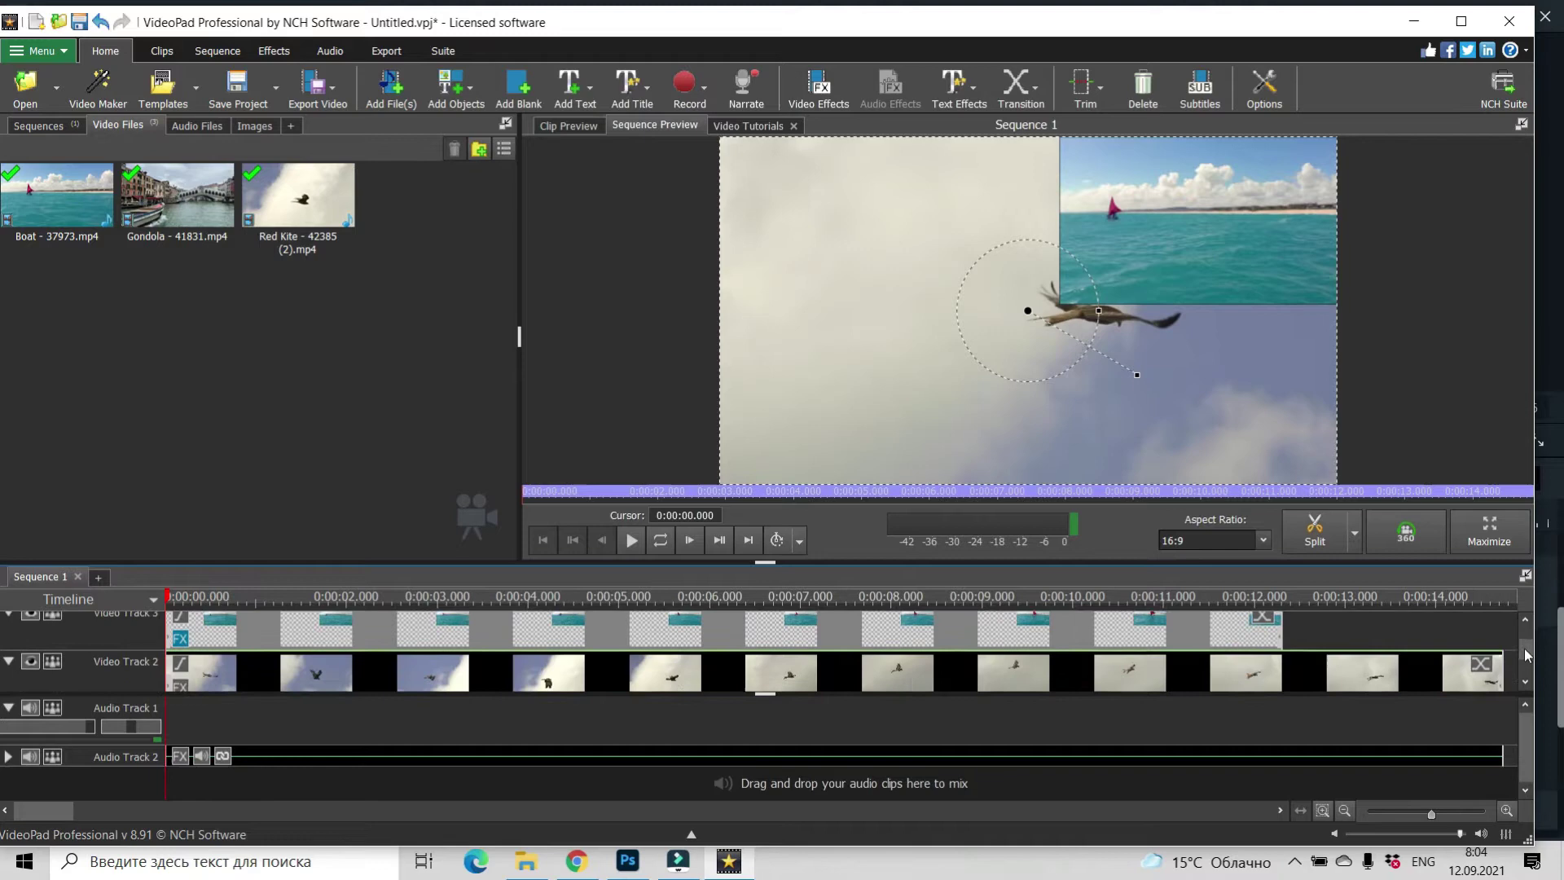
{"action": "left_click", "coordinate": [213, 668]}
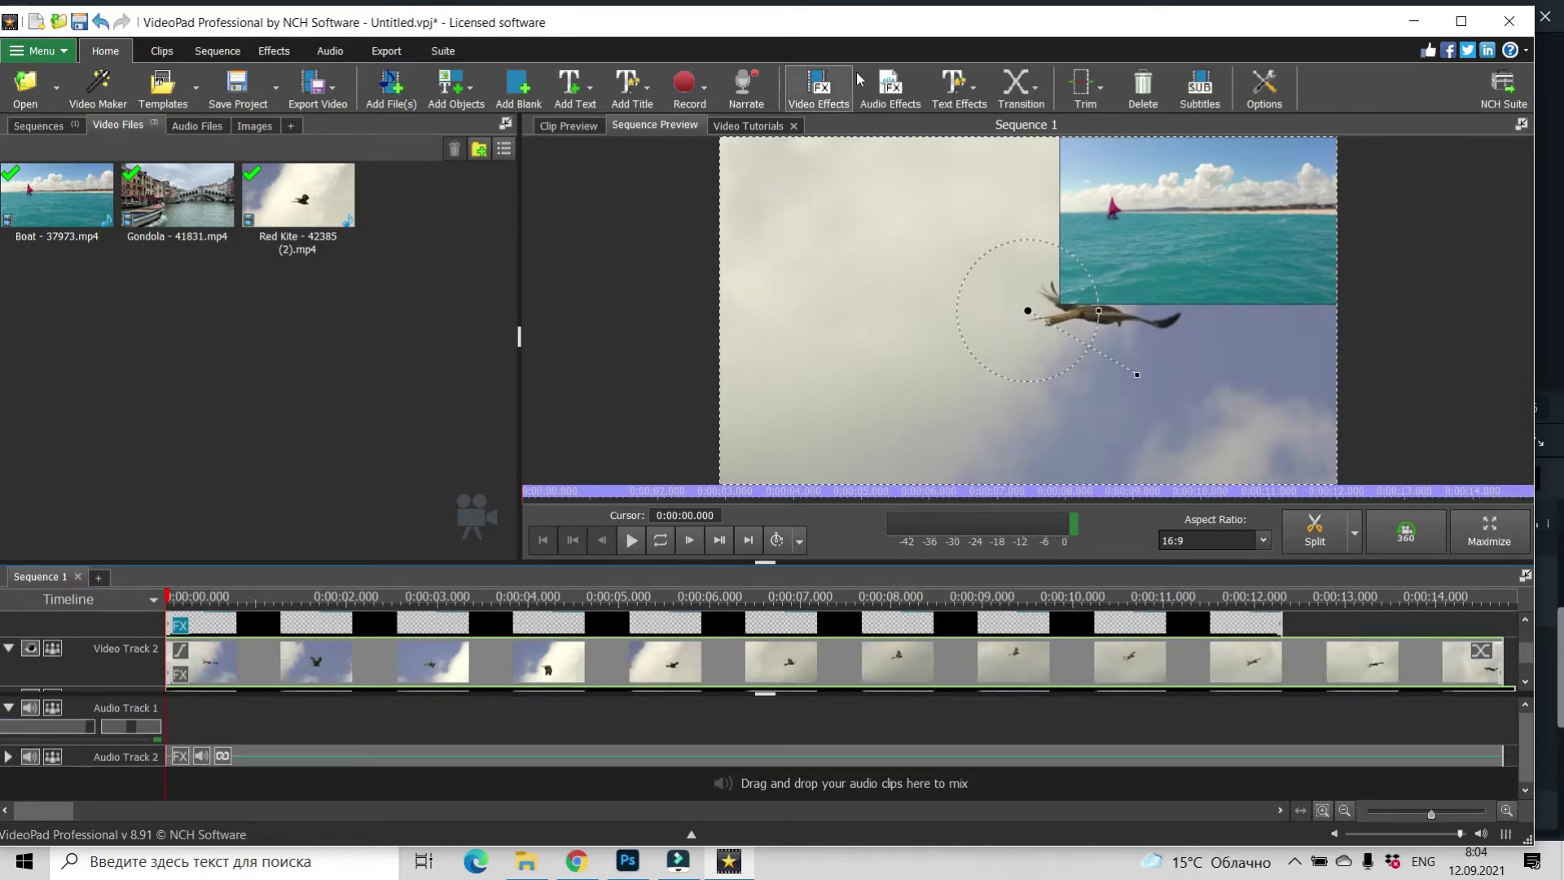
Add a Scale effect to the Red Kite clip, shrinking it to 0.36 ratio.
{"action": "left_click", "coordinate": [817, 88]}
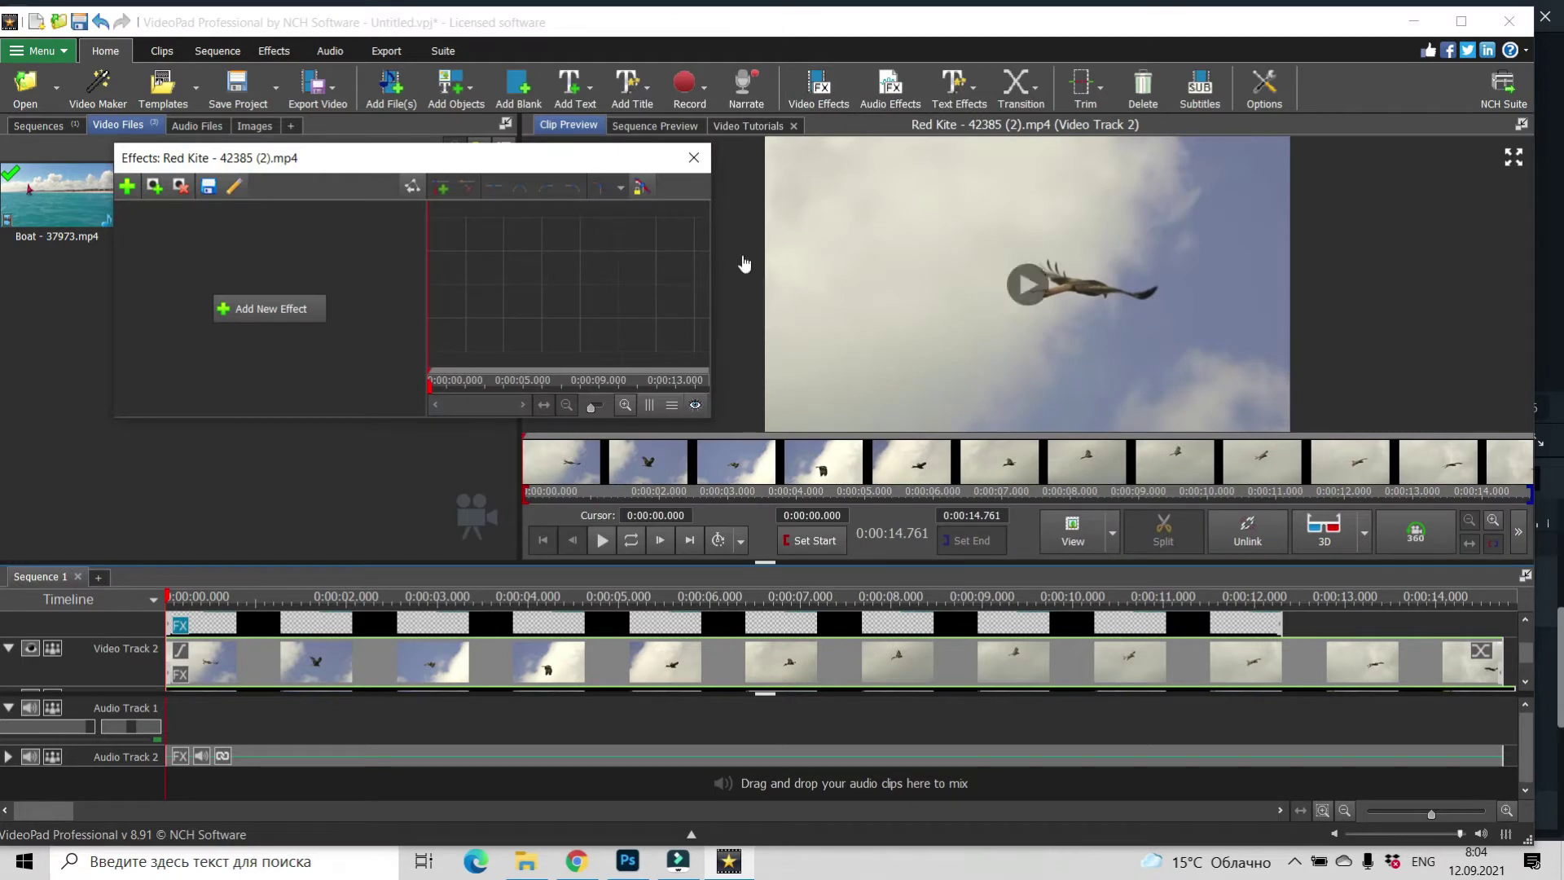
{"action": "left_click", "coordinate": [274, 310]}
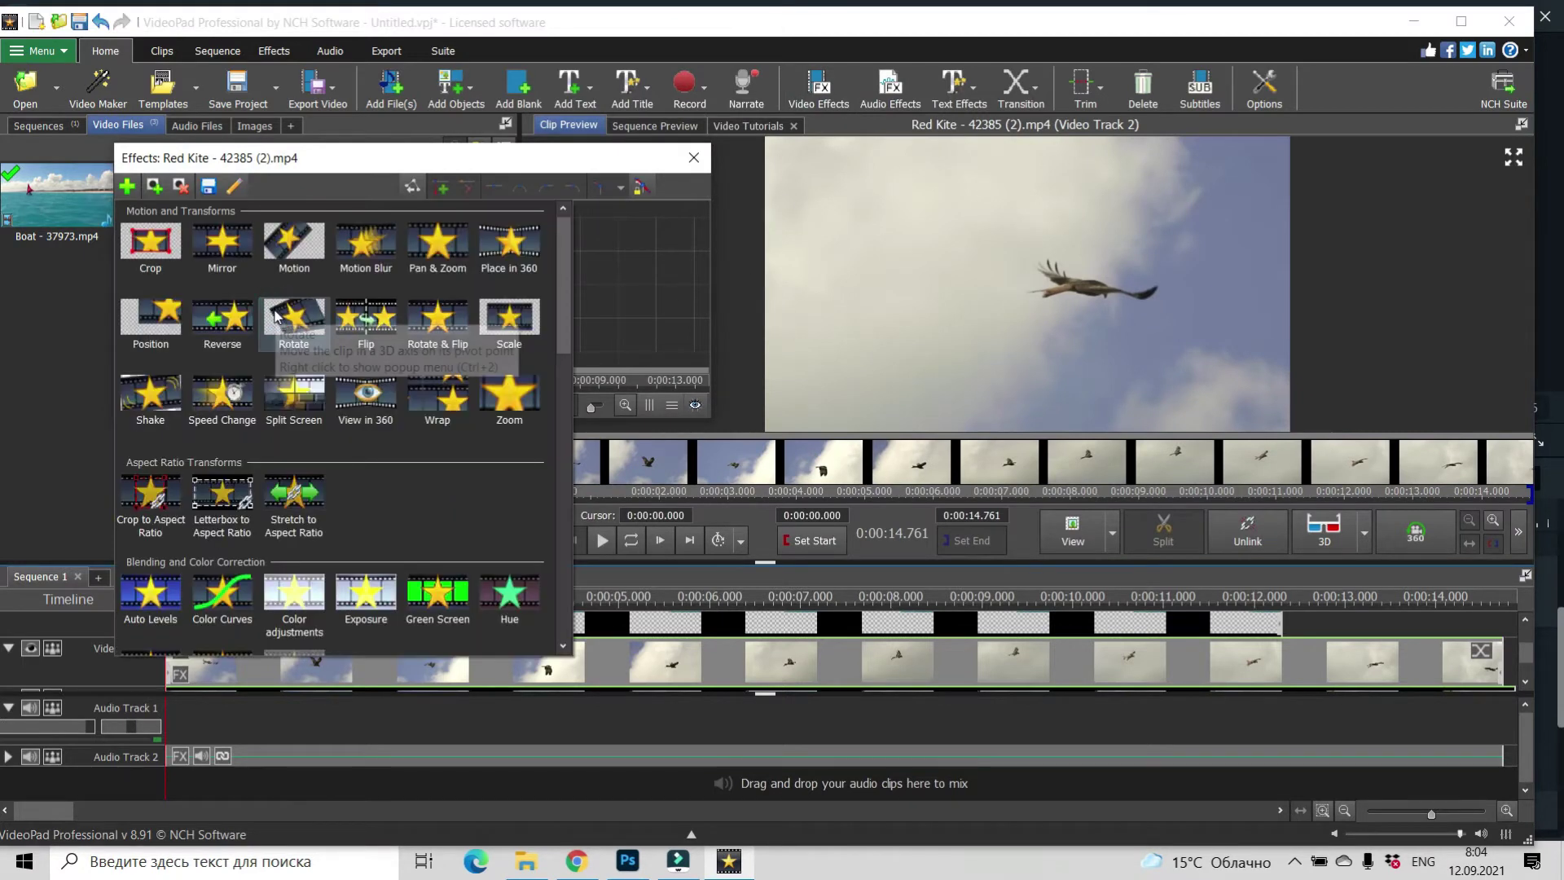
{"action": "left_click", "coordinate": [514, 326]}
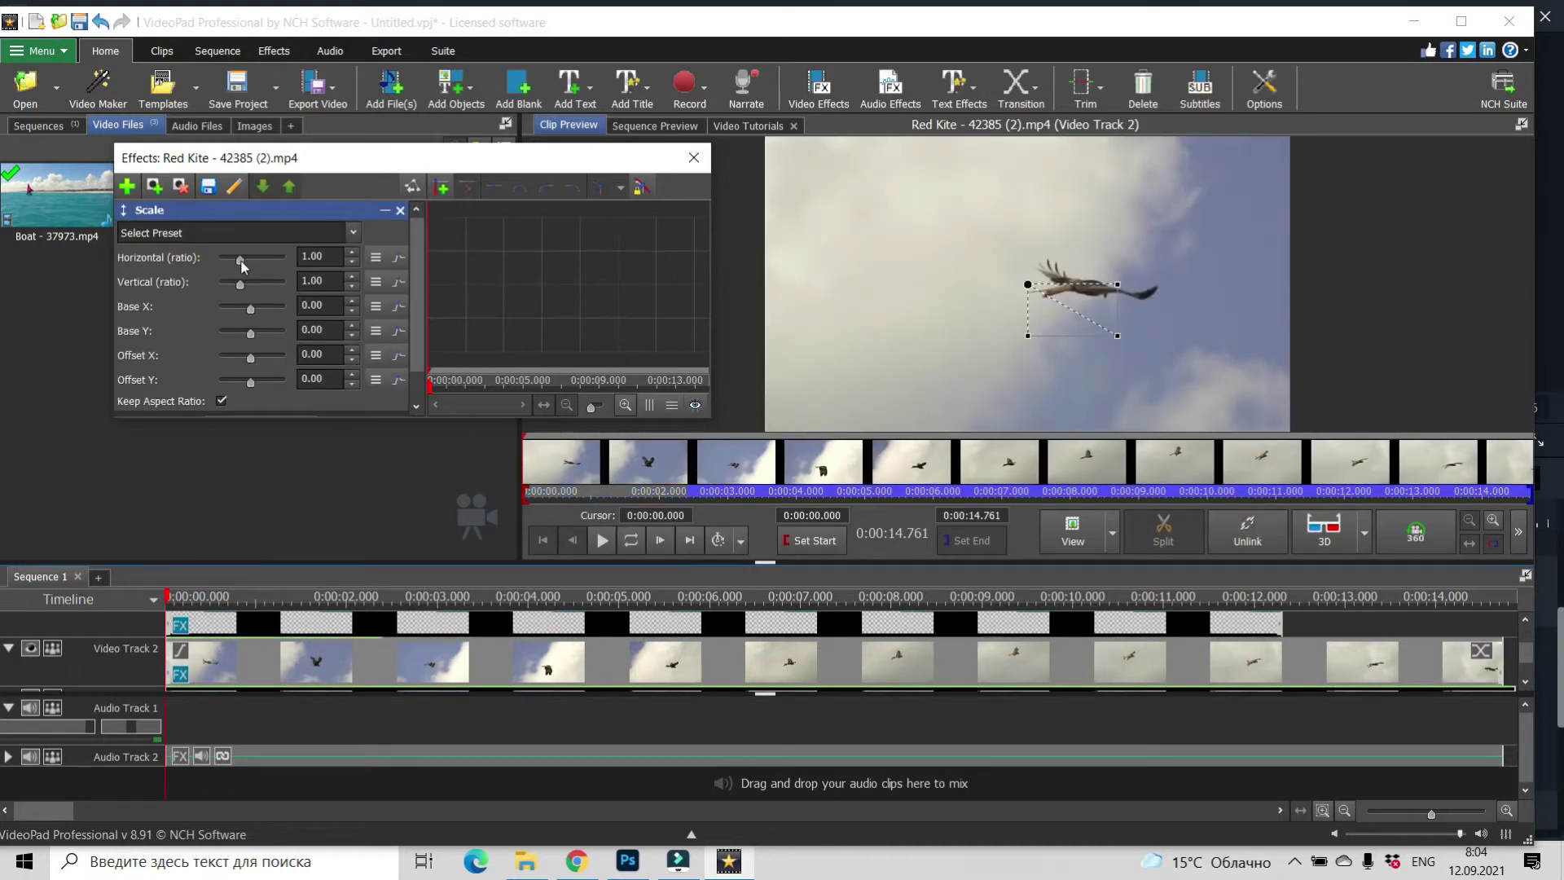
{"action": "left_click_drag", "start_coordinate": [240, 261], "coordinate": [232, 260]}
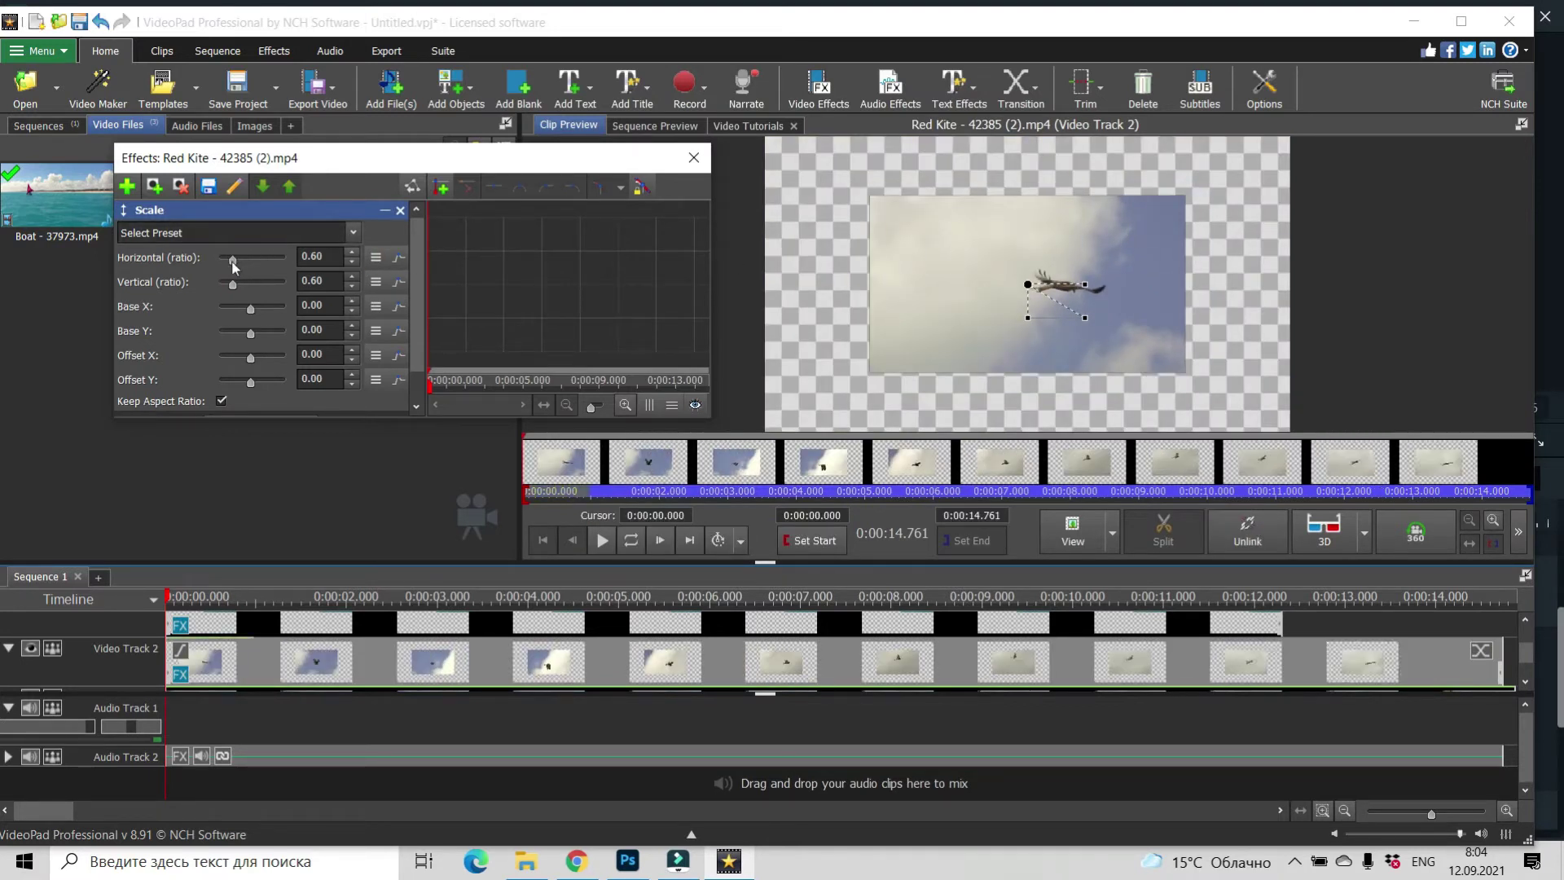
{"action": "left_click_drag", "start_coordinate": [237, 262], "coordinate": [229, 262]}
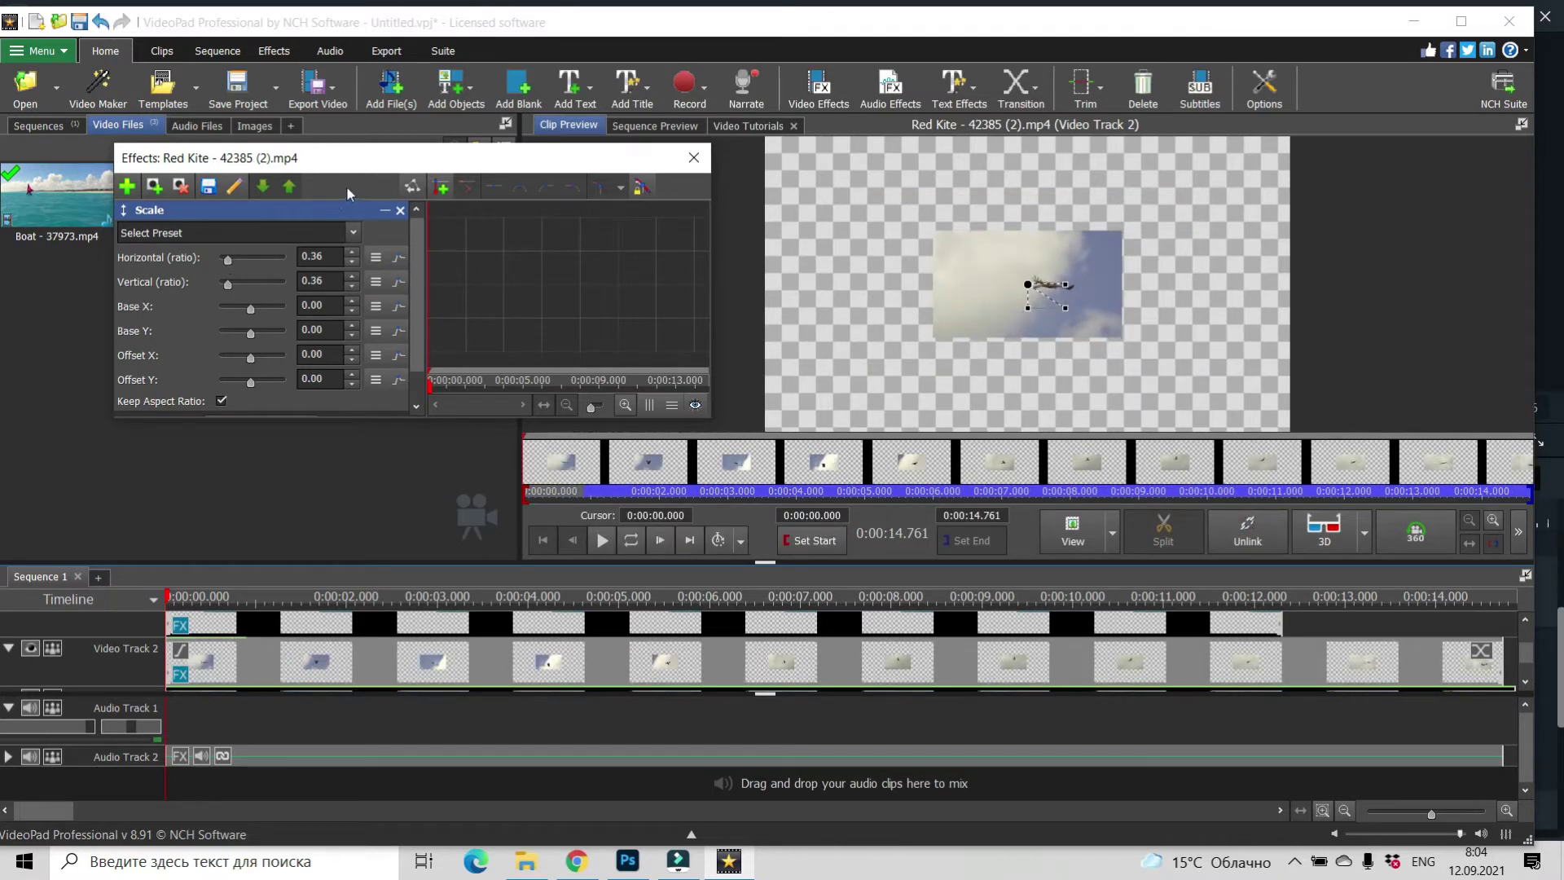
Add a Position effect to the Red Kite clip, moving it down and left over the background.
{"action": "left_click", "coordinate": [133, 187]}
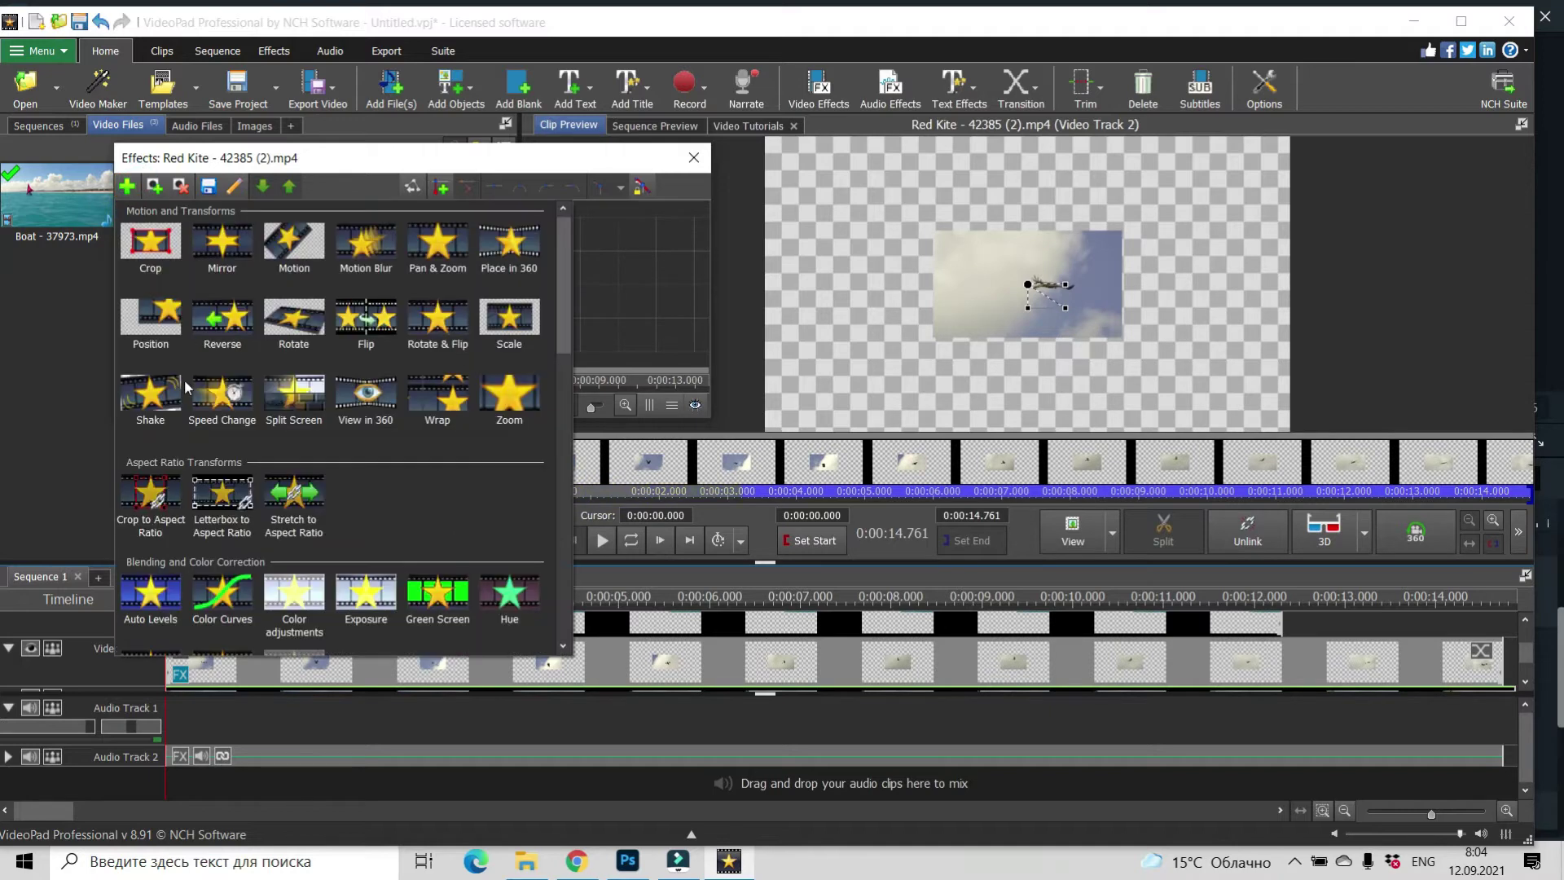
{"action": "left_click", "coordinate": [157, 324]}
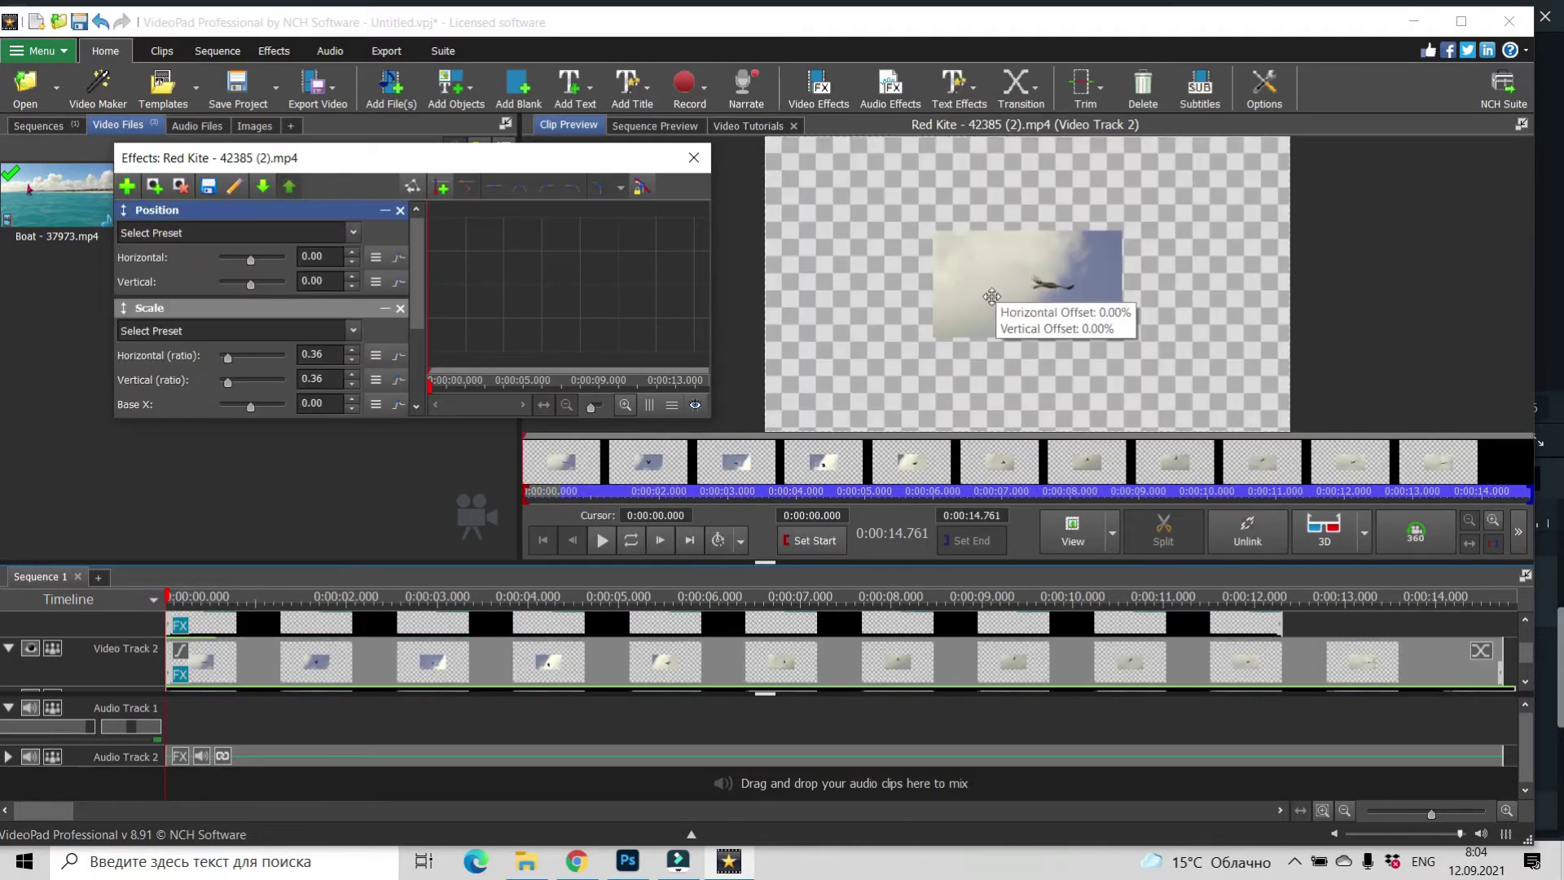
{"action": "left_click", "coordinate": [988, 284]}
{"action": "left_click_drag", "start_coordinate": [988, 285], "coordinate": [830, 356]}
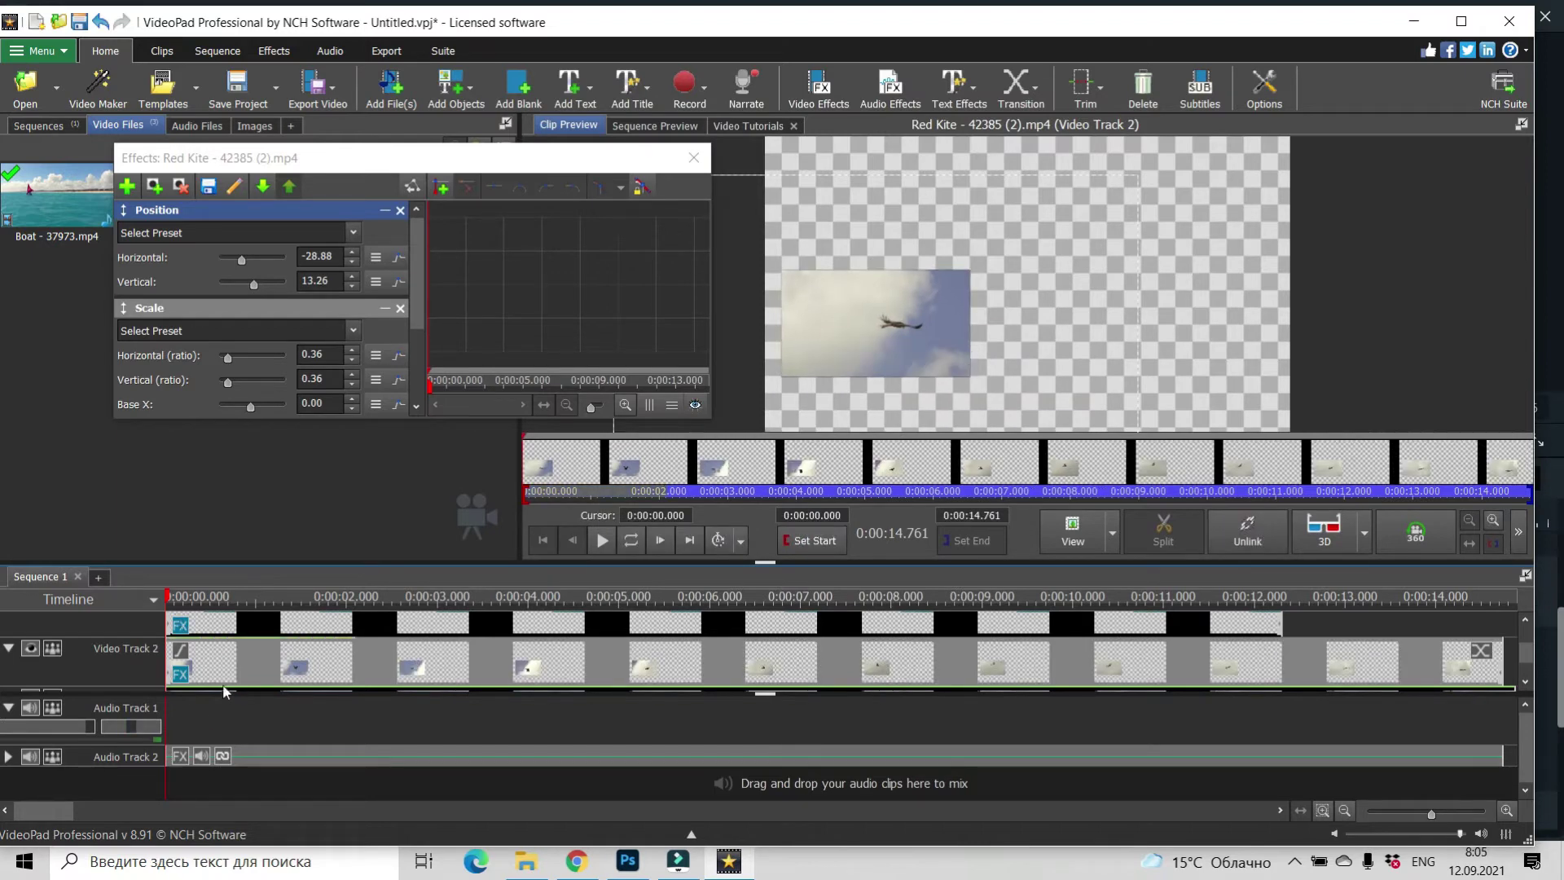
Close the effects window and reselect the Red Kite clip on Video Track 2.
{"action": "left_click", "coordinate": [349, 481]}
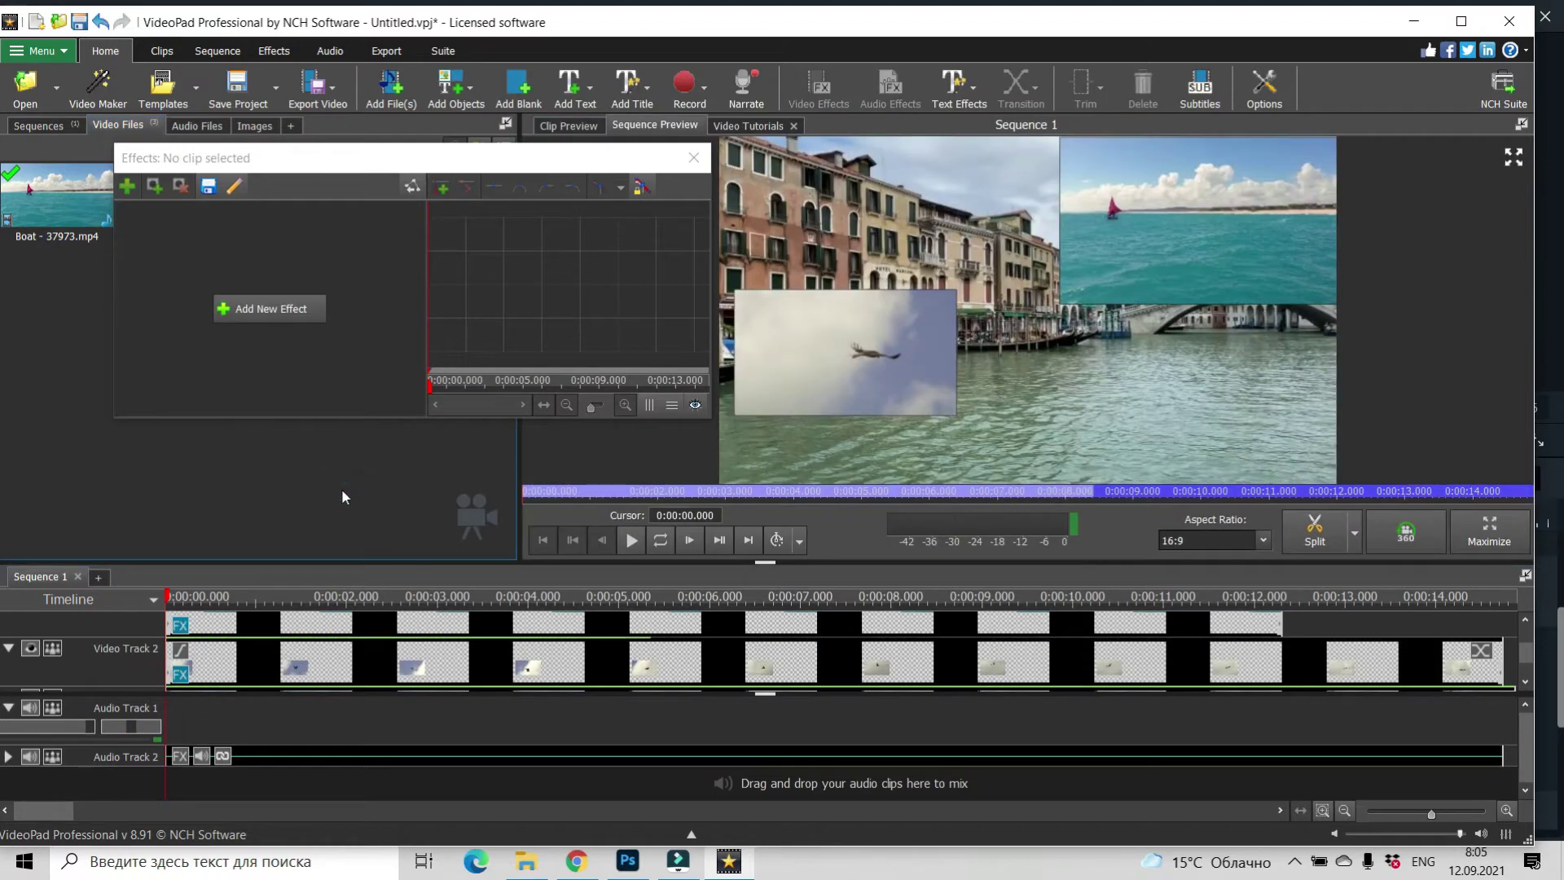
{"action": "left_click", "coordinate": [695, 158]}
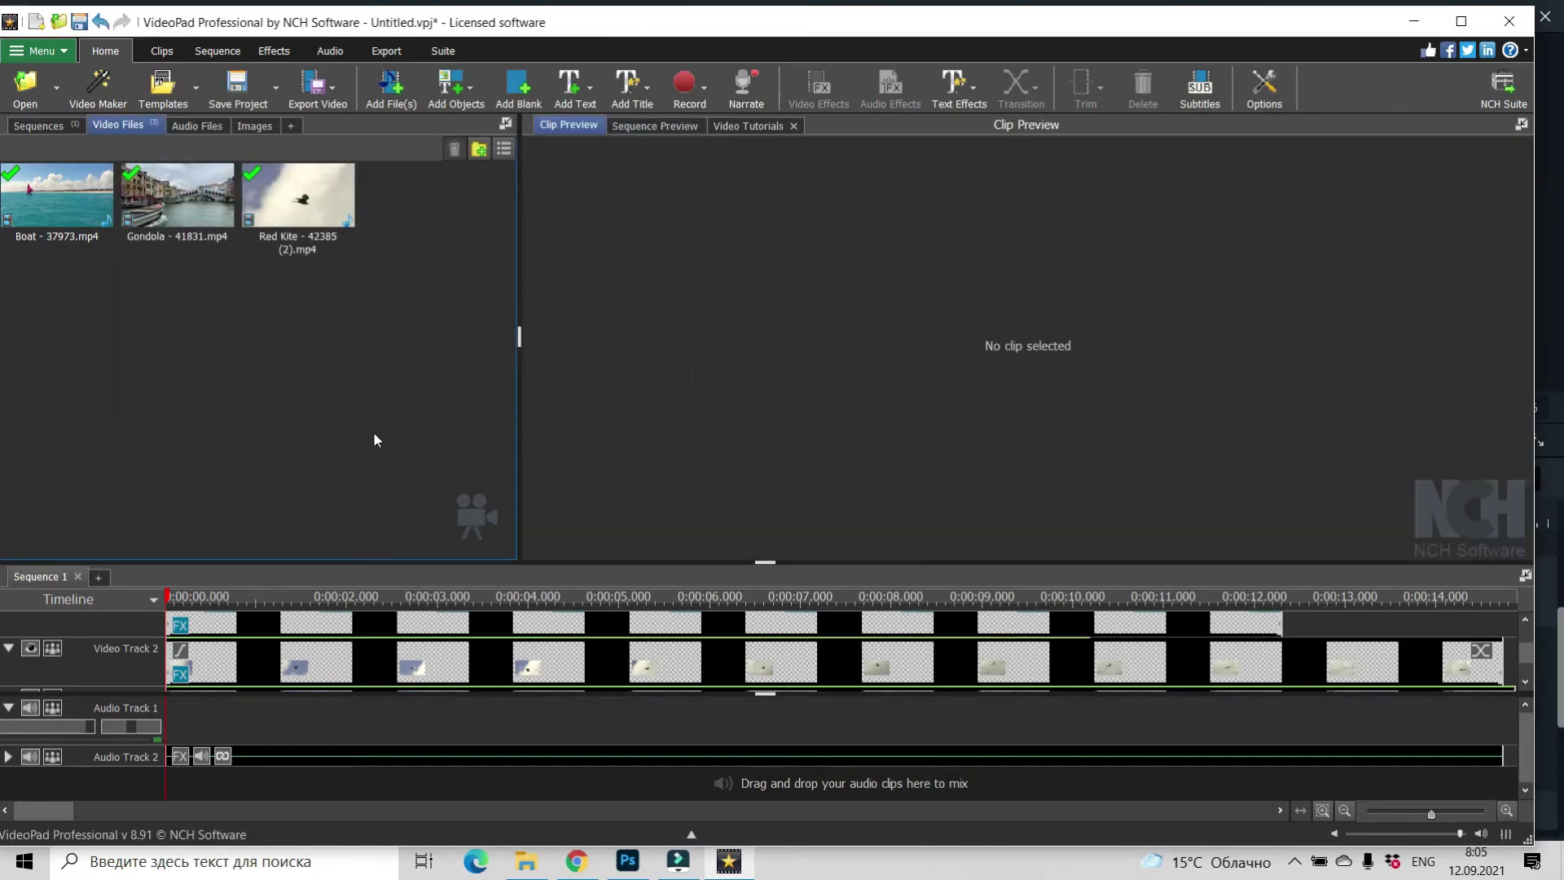
{"action": "left_click", "coordinate": [195, 666]}
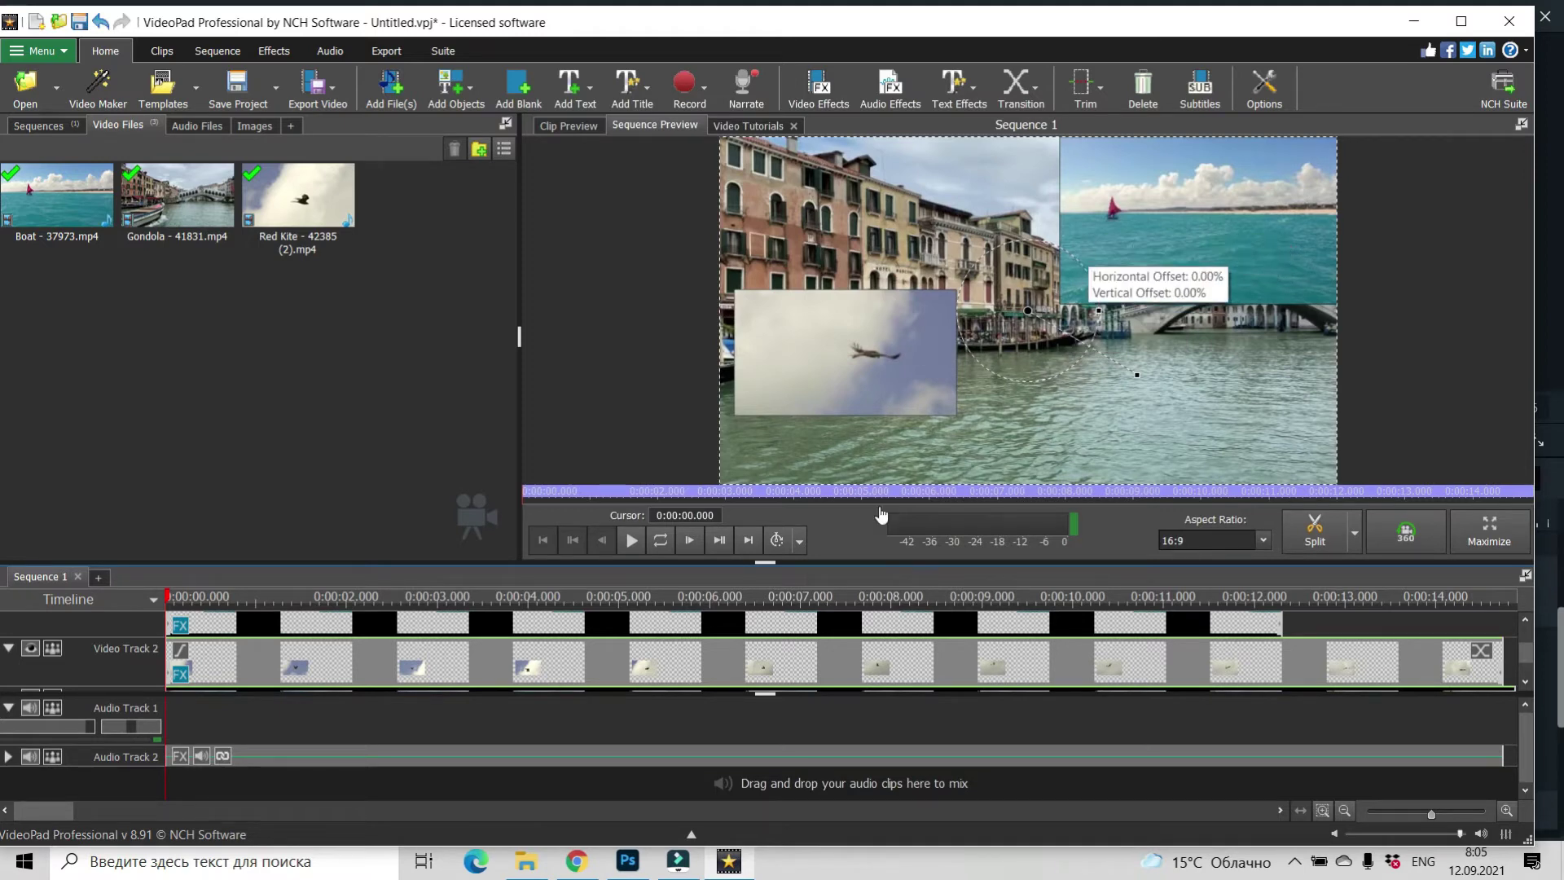
Play the composite sequence with both overlays in the Sequence Preview.
{"action": "left_click", "coordinate": [630, 542]}
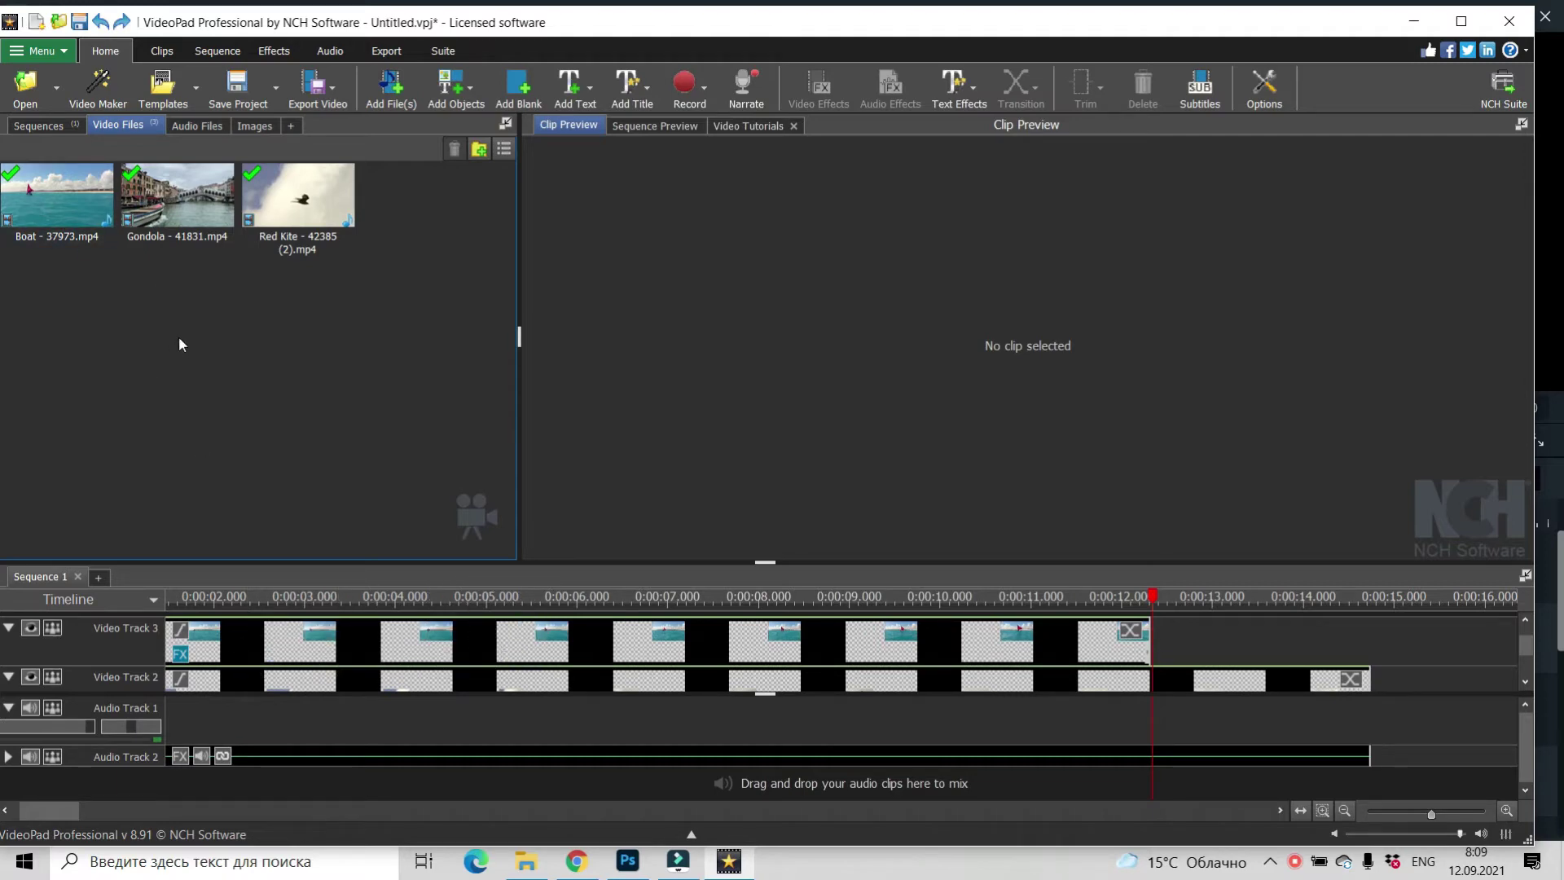
Add a Speed Change effect to the Boat clip at 80% speed.
{"action": "left_click", "coordinate": [200, 648]}
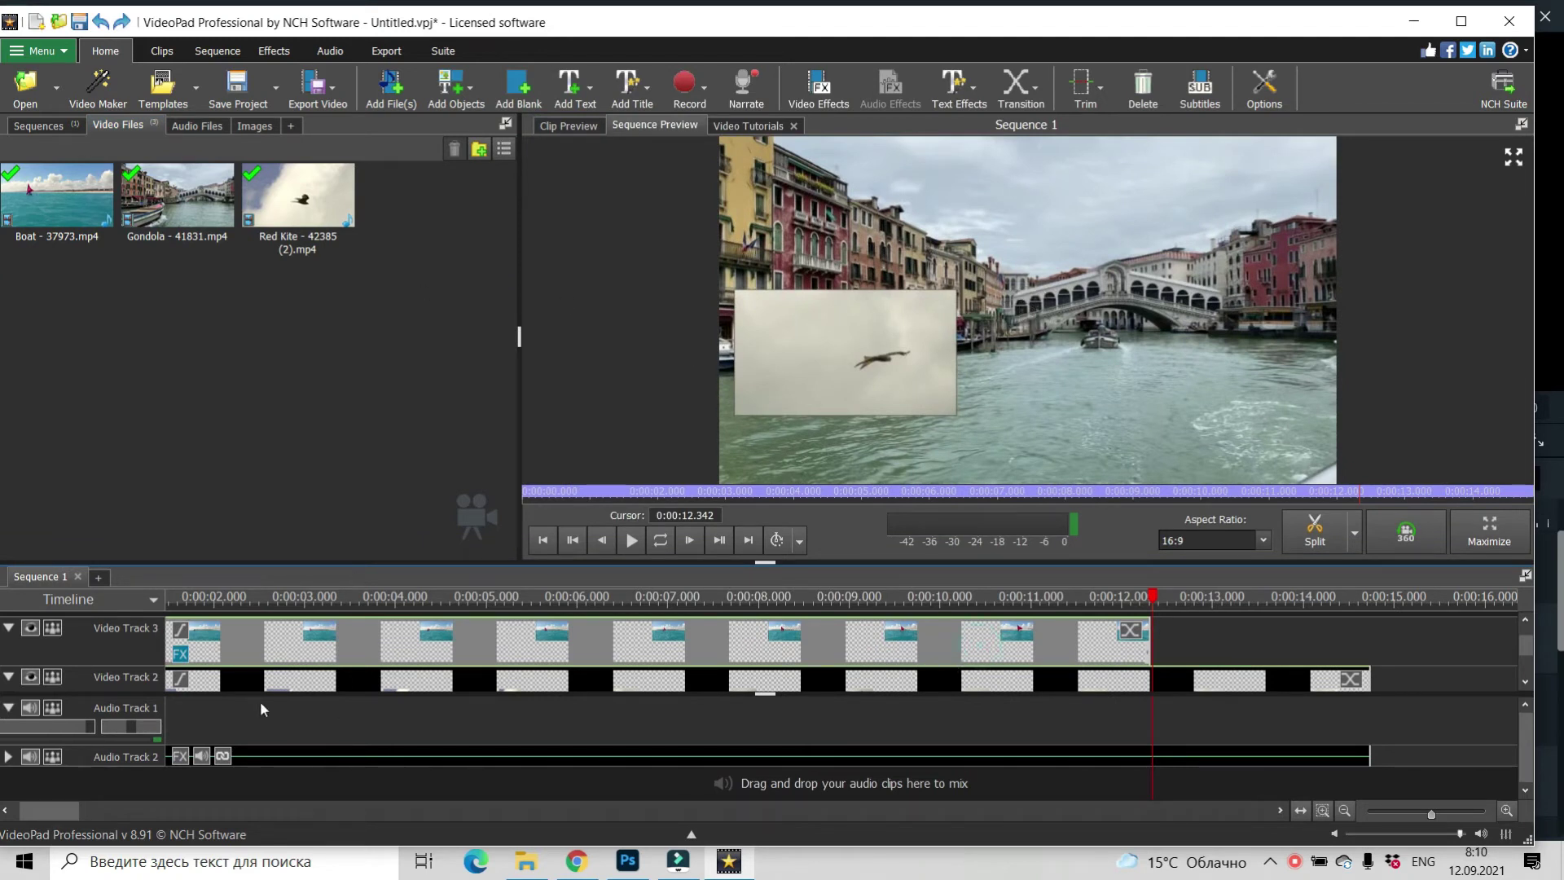
{"action": "left_click", "coordinate": [817, 86]}
{"action": "left_click", "coordinate": [127, 187]}
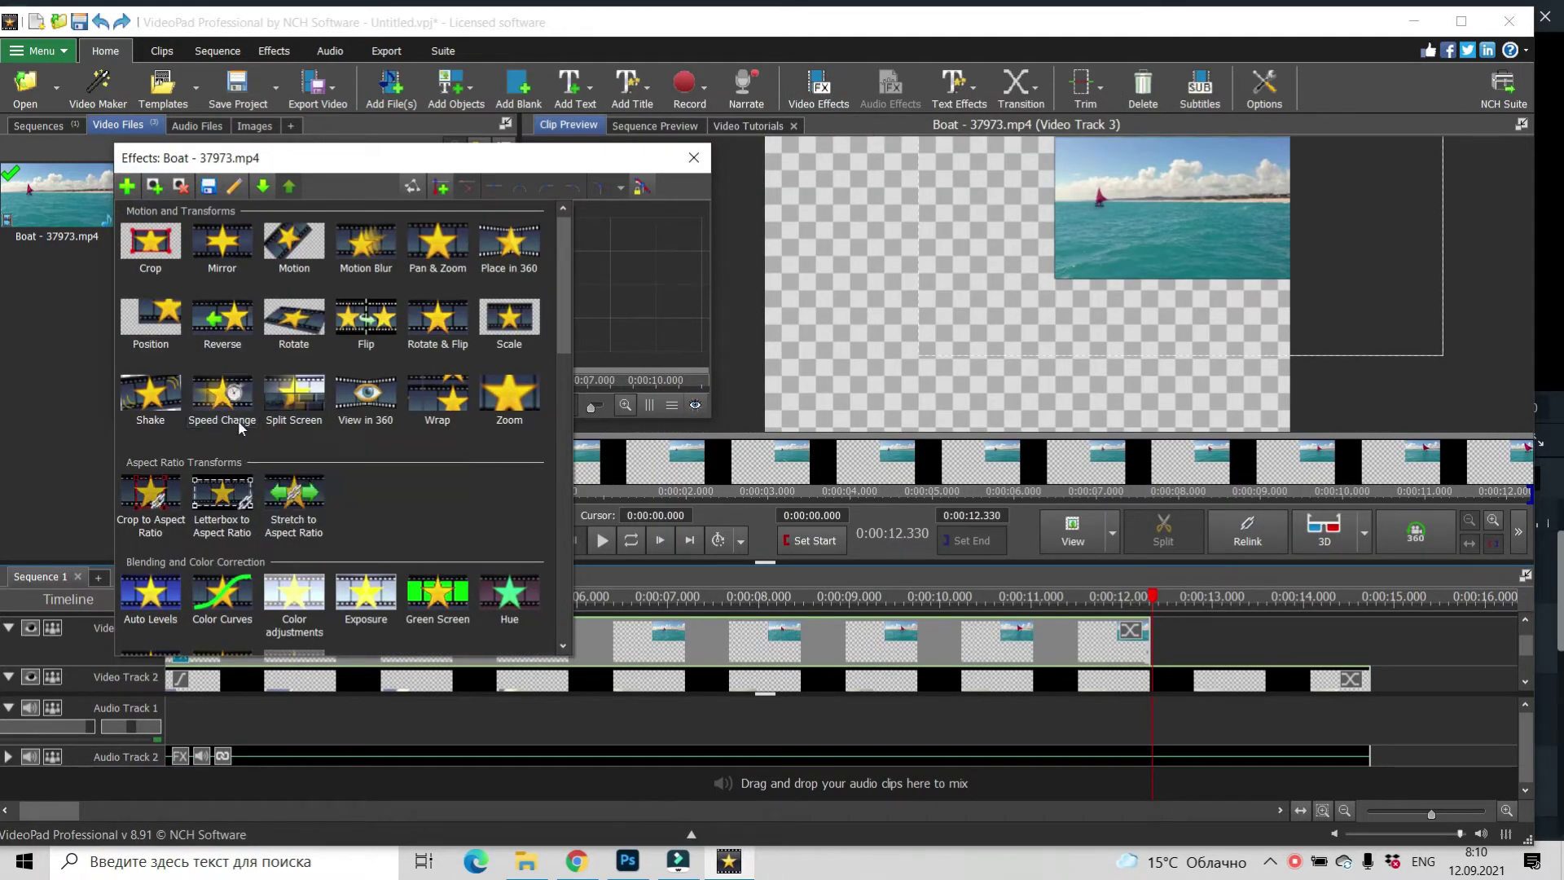
{"action": "left_click", "coordinate": [222, 399]}
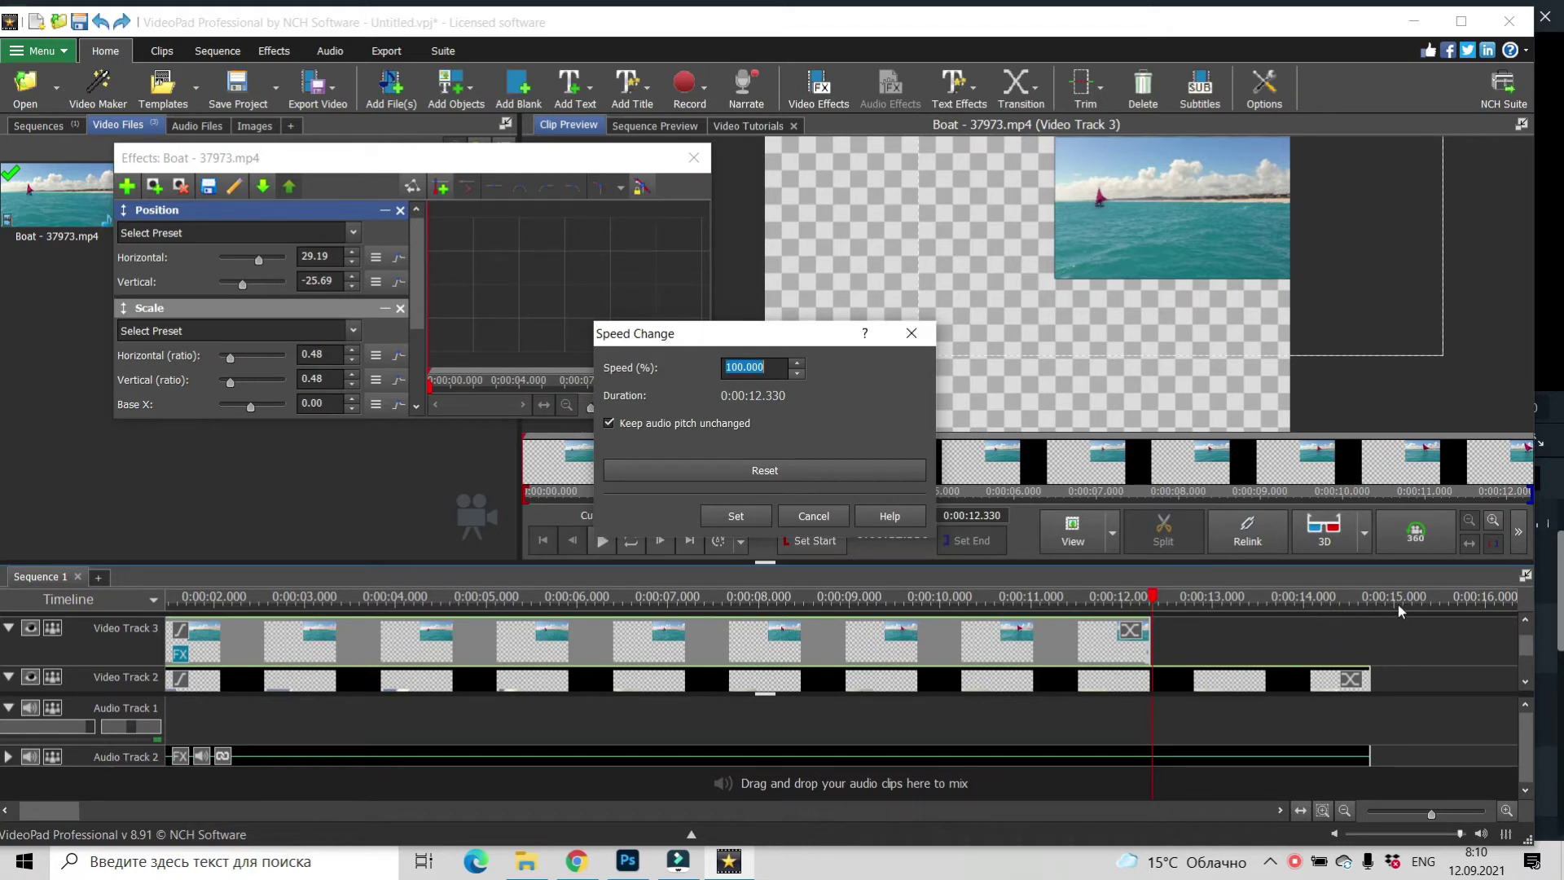
{"action": "left_click", "coordinate": [742, 367]}
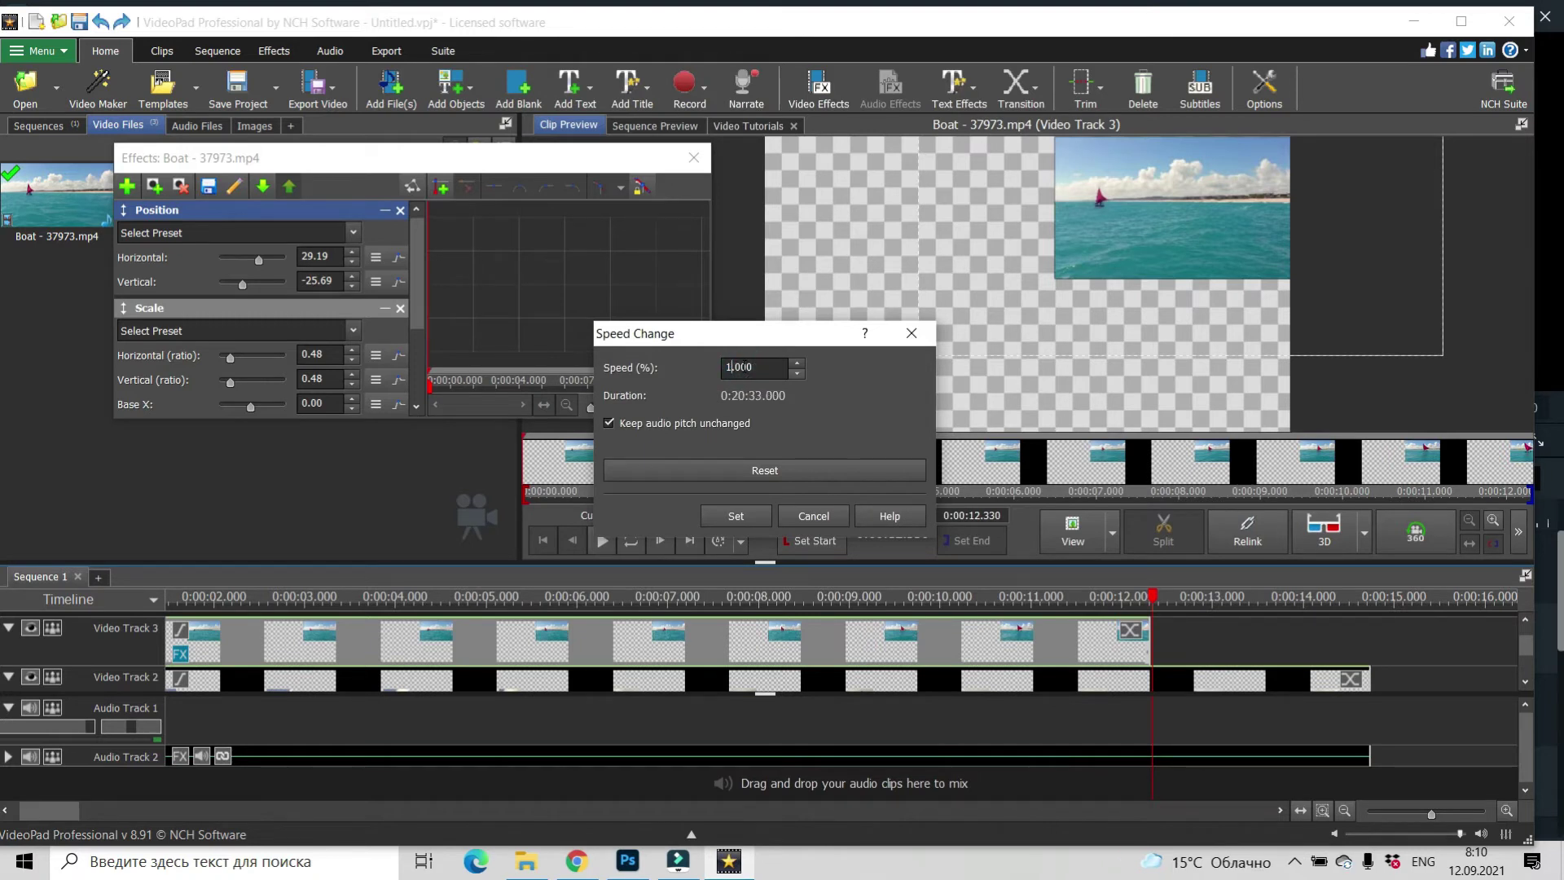
{"action": "type", "text": "80"}
{"action": "left_click", "coordinate": [736, 516]}
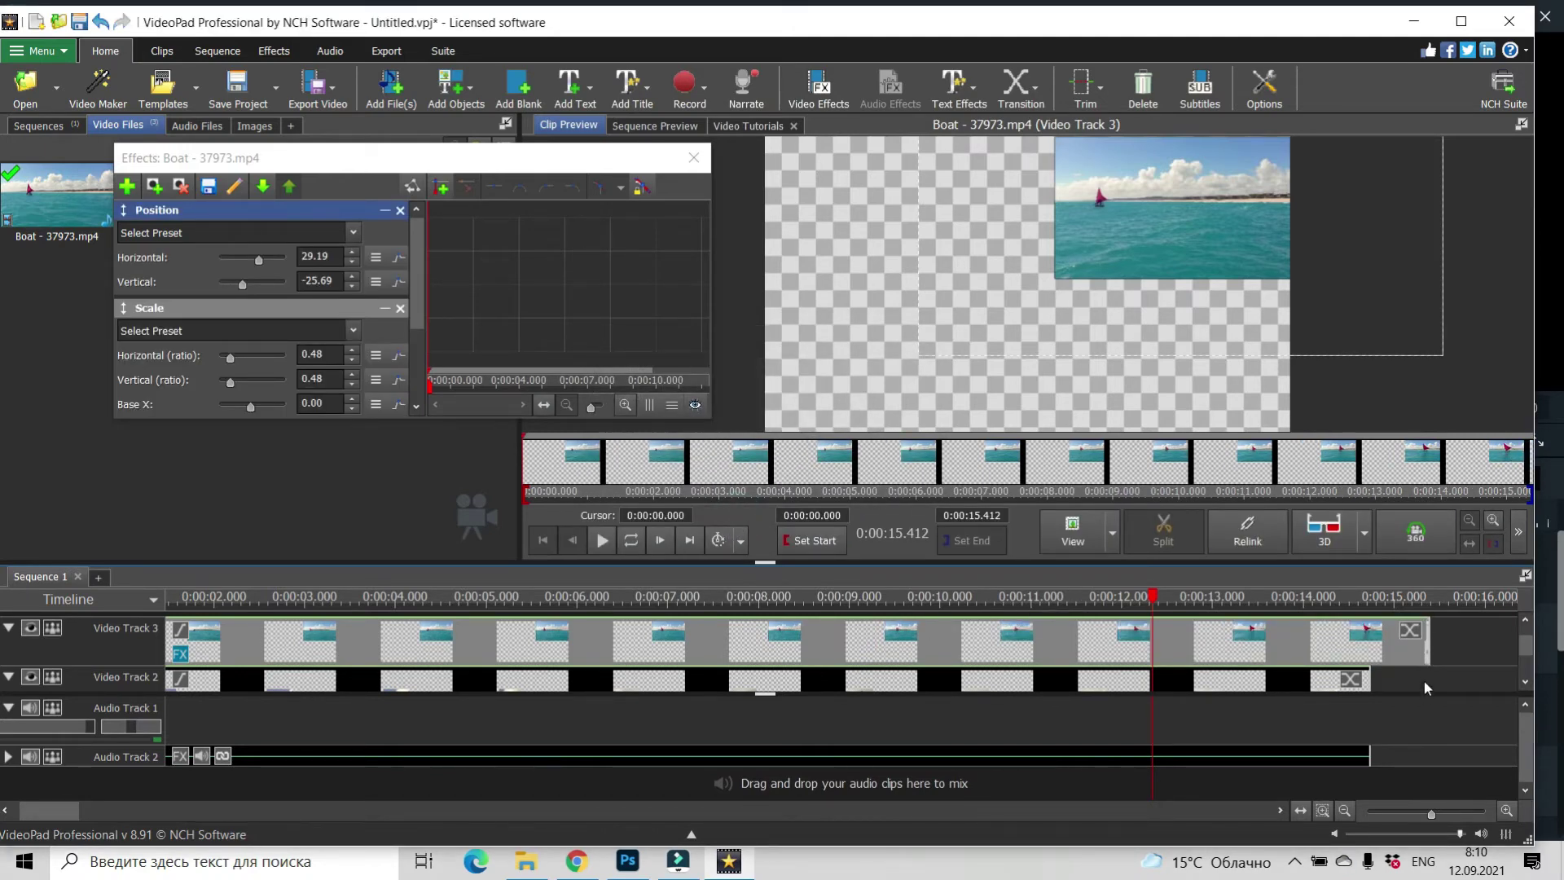
Readjust the Boat clip's Speed Change to 85%, so it runs 14.505 seconds.
{"action": "mouse_move", "coordinate": [1530, 650]}
{"action": "left_mouse_down"}
{"action": "mouse_move", "coordinate": [1534, 667]}
{"action": "mouse_move", "coordinate": [1526, 636]}
{"action": "left_mouse_up"}
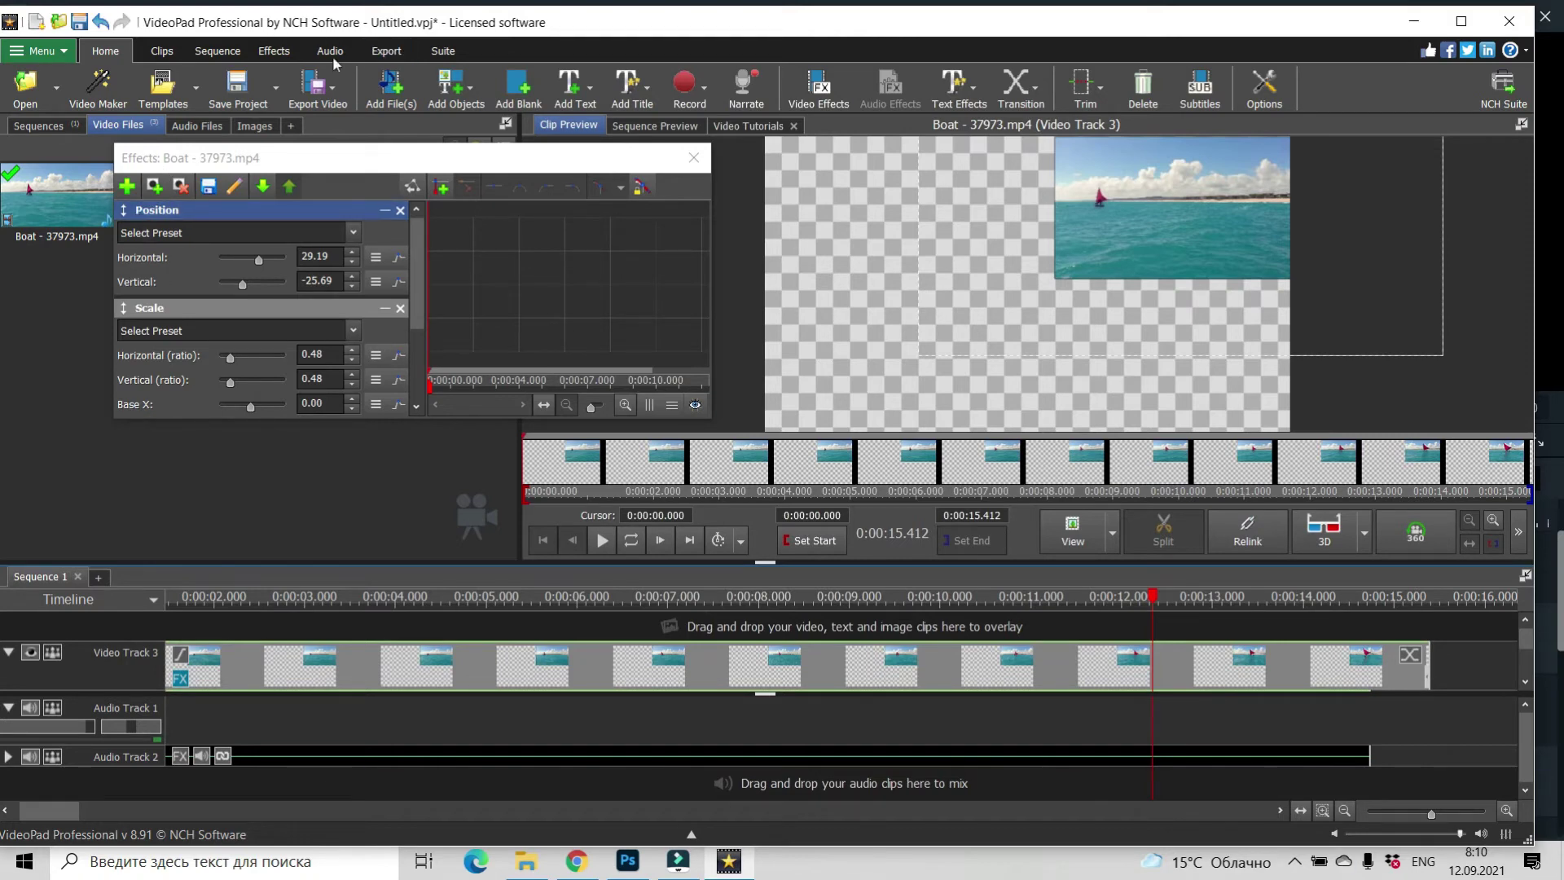
{"action": "left_click", "coordinate": [128, 186]}
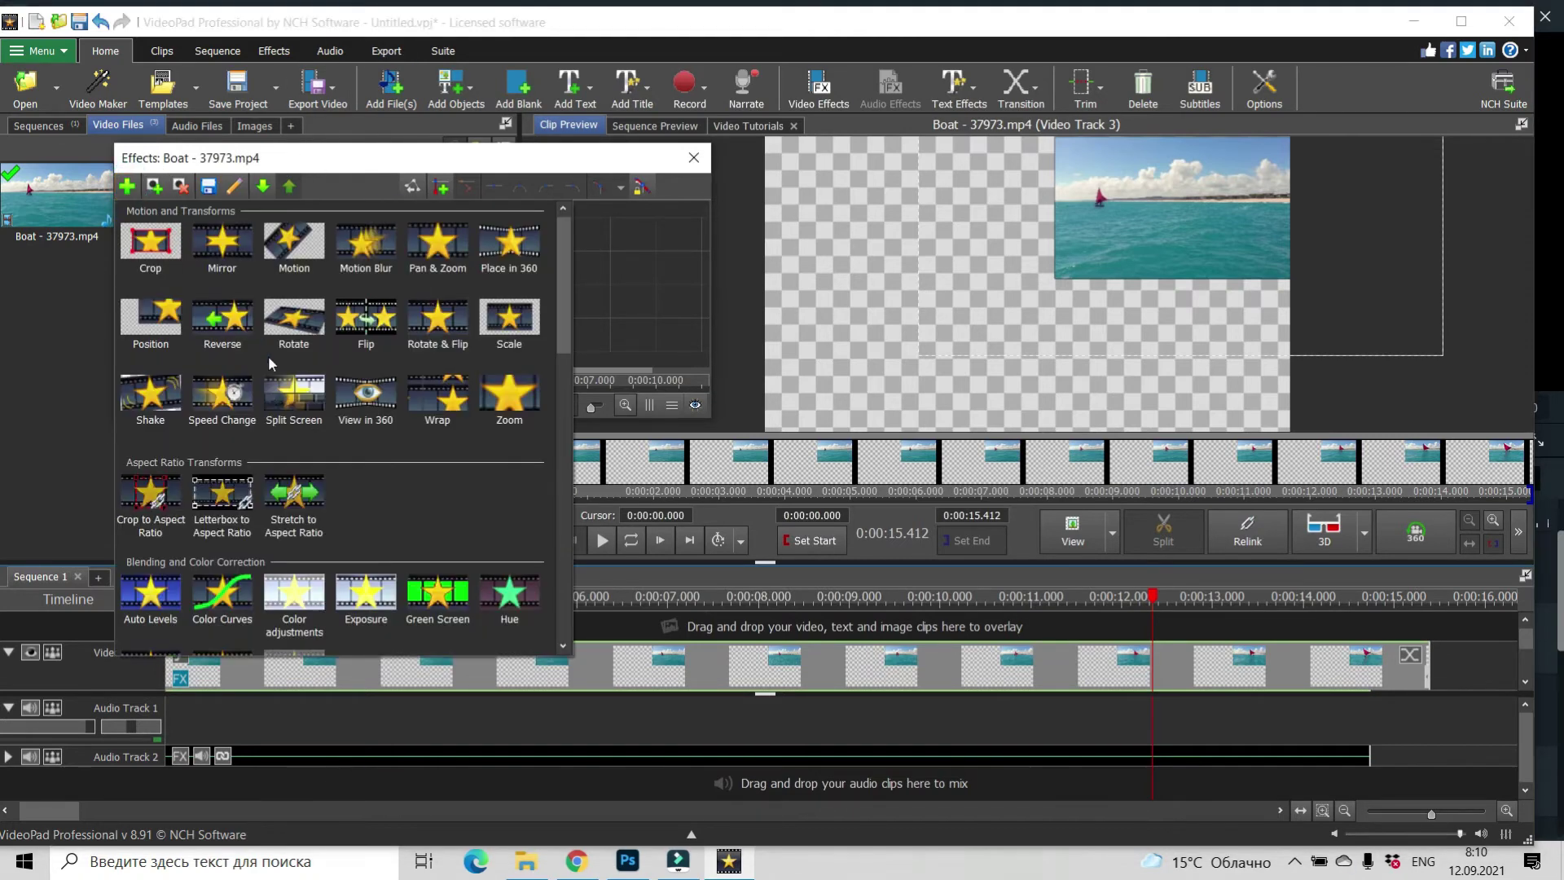
{"action": "left_click", "coordinate": [218, 403]}
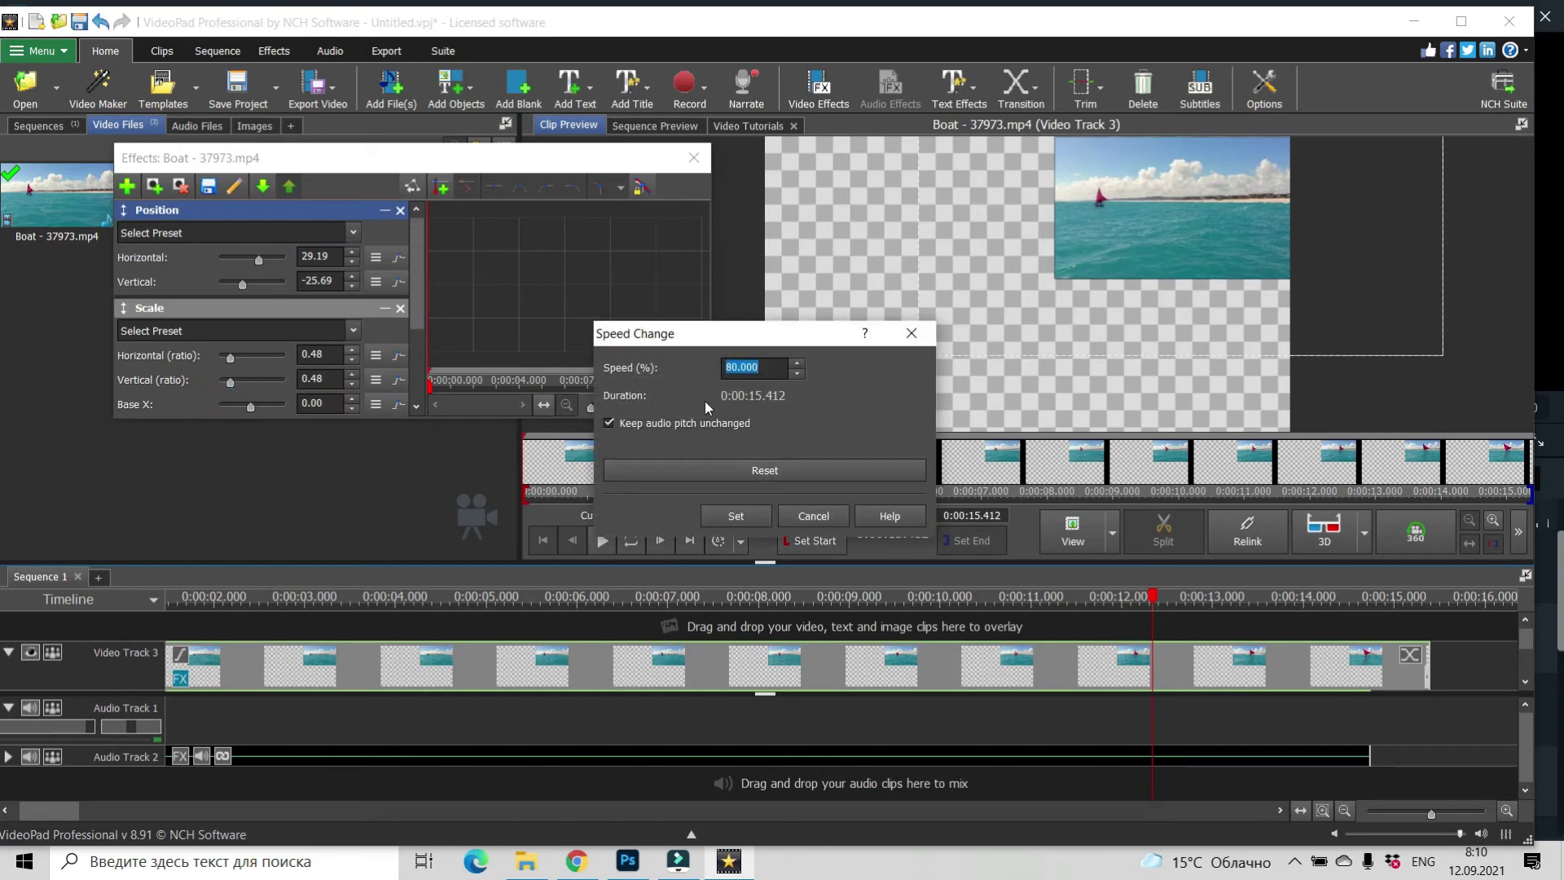
{"action": "left_click", "coordinate": [737, 364]}
{"action": "key", "text": "BackSpace"}
{"action": "left_click", "coordinate": [744, 515]}
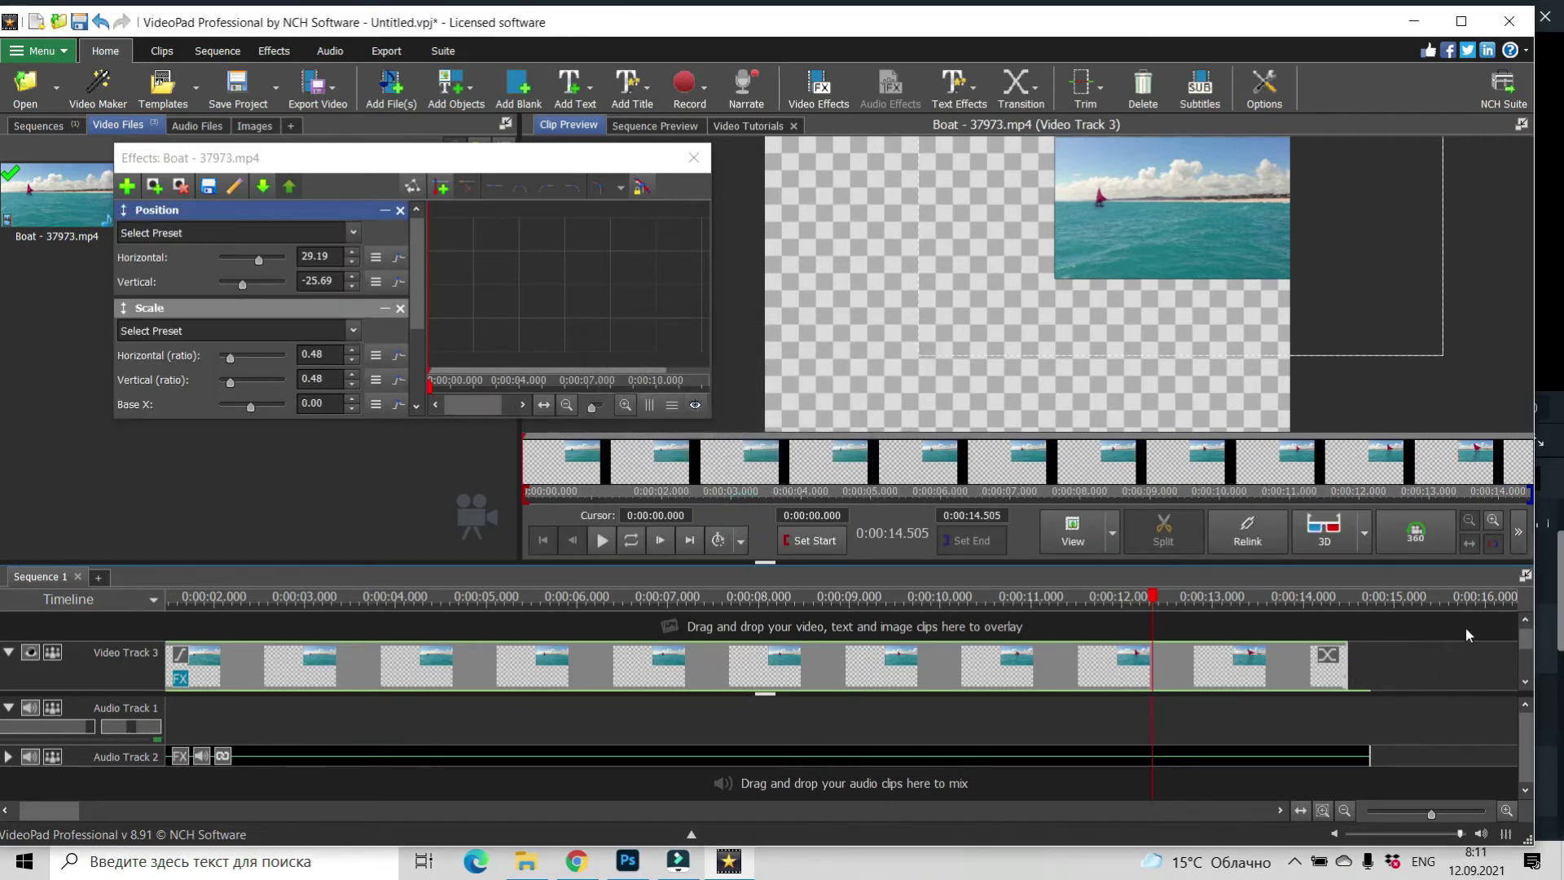
Undo the last speed change and shorten the Boat clip's right edge.
{"action": "left_click", "coordinate": [100, 24]}
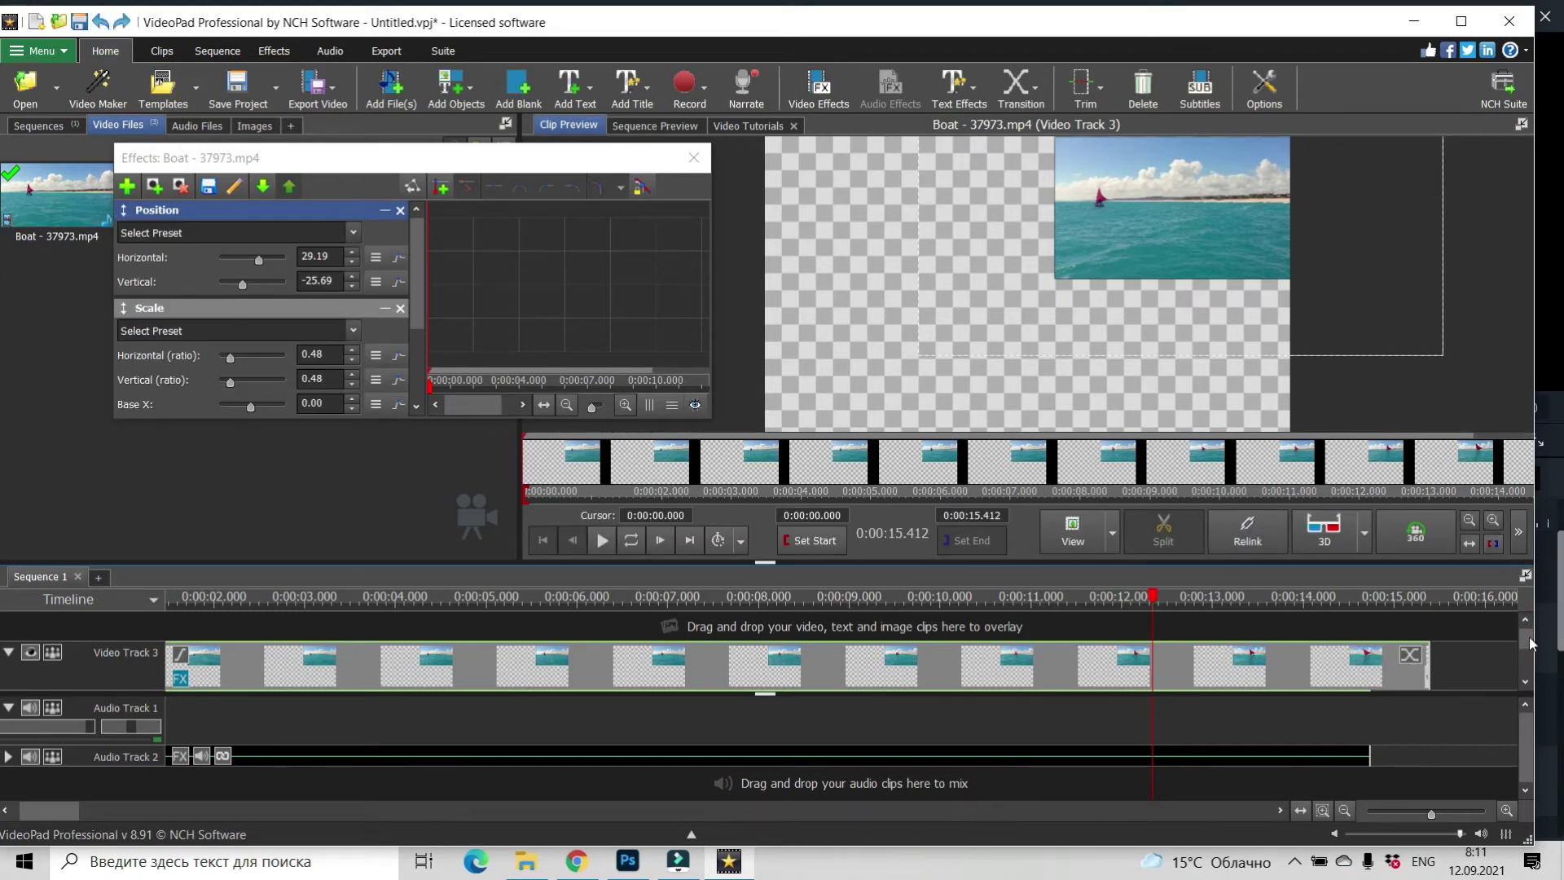
{"action": "scroll", "coordinate": [1528, 644], "scroll_direction": "down", "scroll_amount": 1}
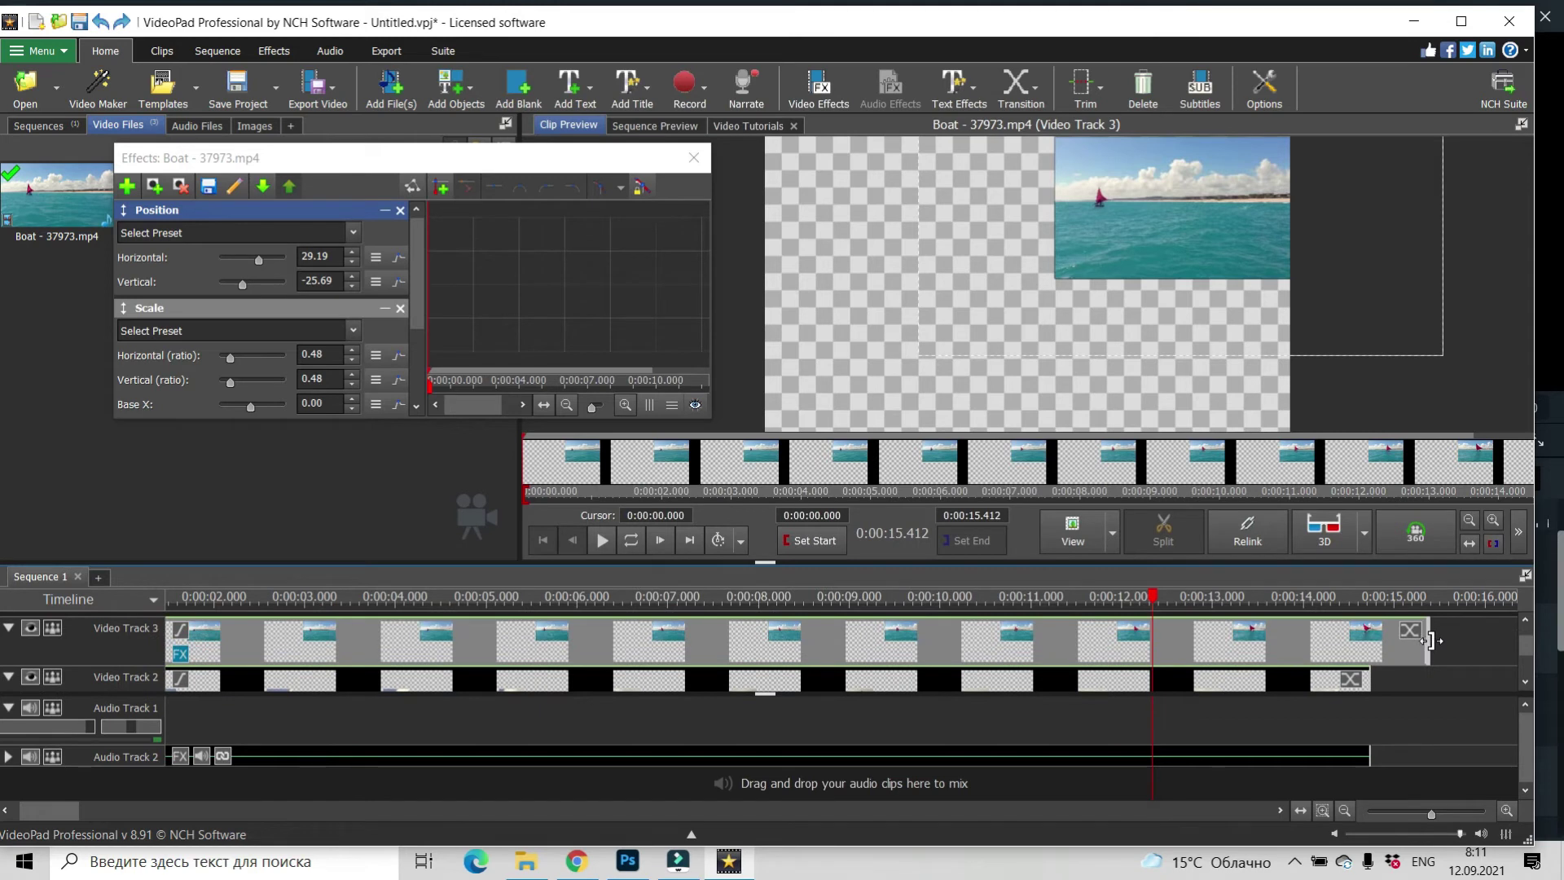
{"action": "left_click_drag", "start_coordinate": [1431, 641], "coordinate": [1373, 654]}
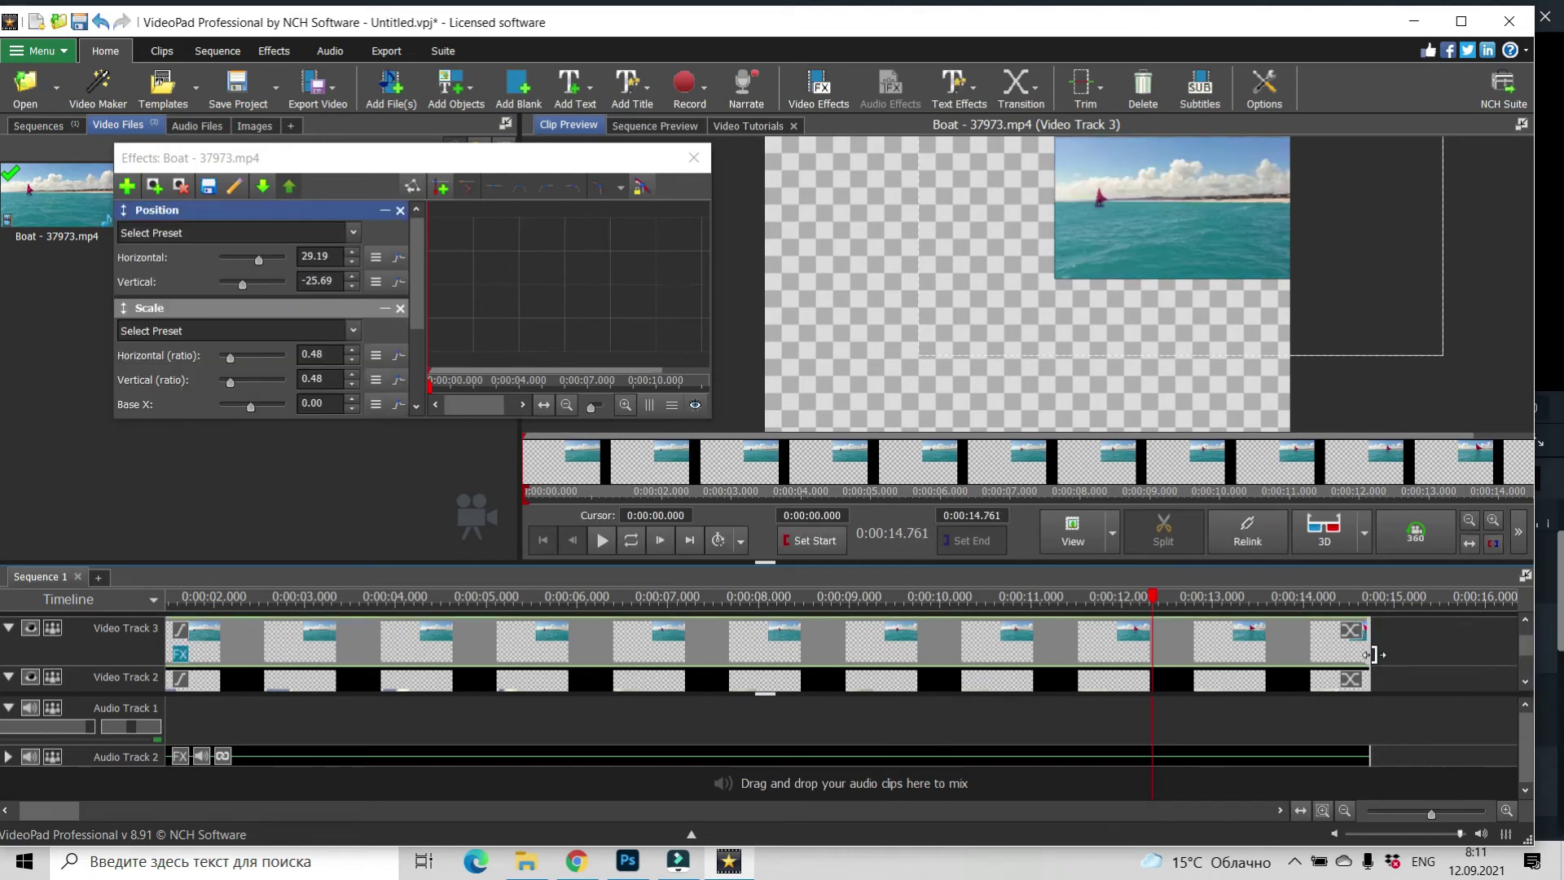
Extend the Boat clip to end at 0:00:14.899, level with the Venice background.
{"action": "left_click", "coordinate": [1527, 664]}
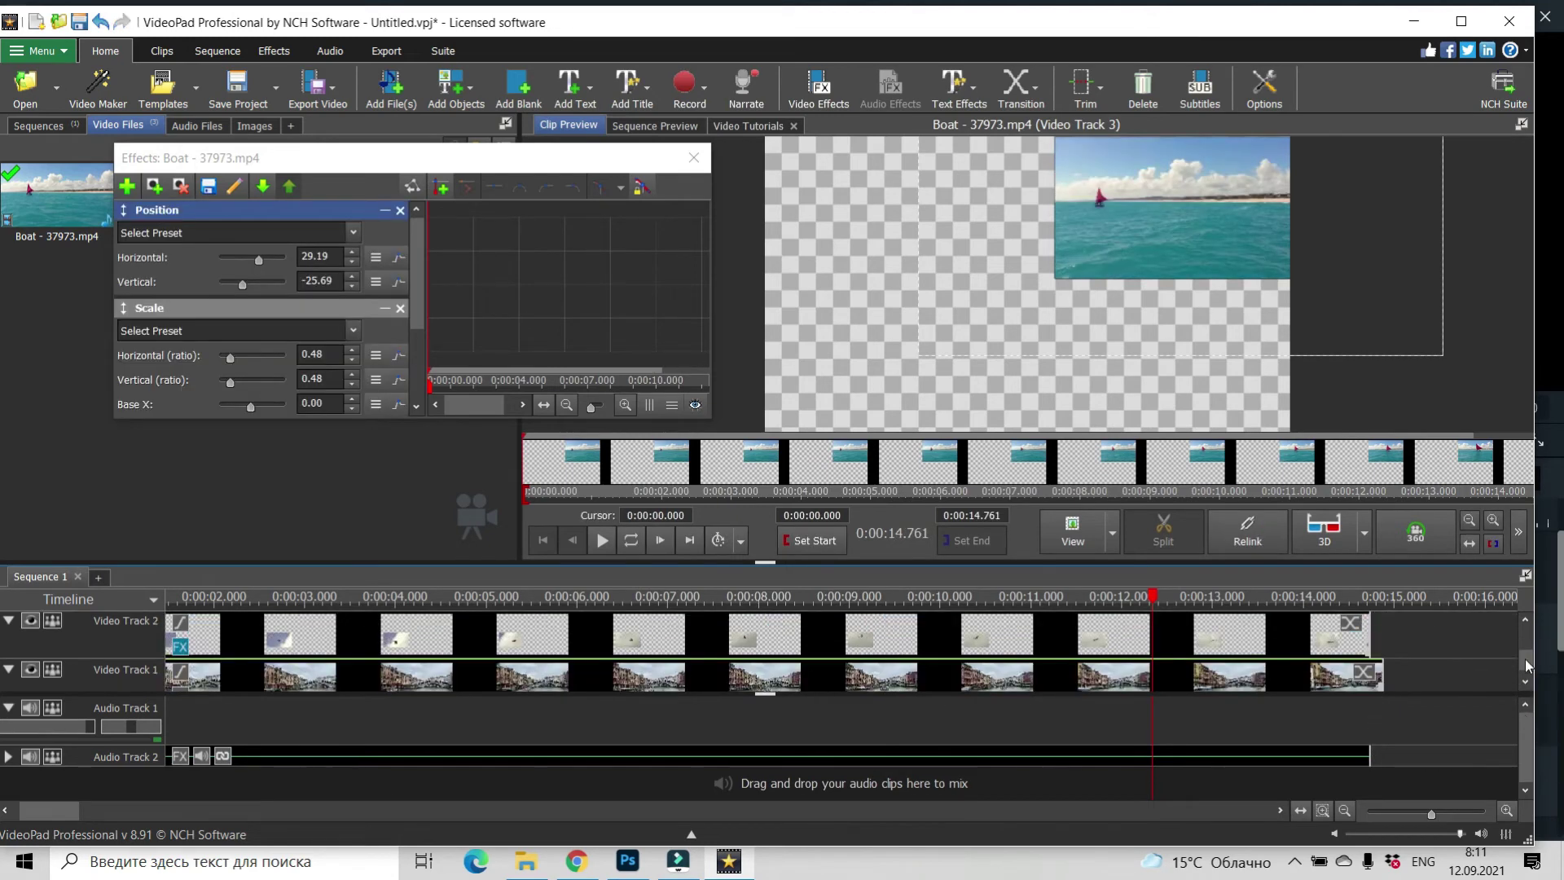
{"action": "scroll", "coordinate": [1527, 664], "scroll_direction": "up", "scroll_amount": 1}
{"action": "left_click_drag", "start_coordinate": [1371, 658], "coordinate": [1382, 657]}
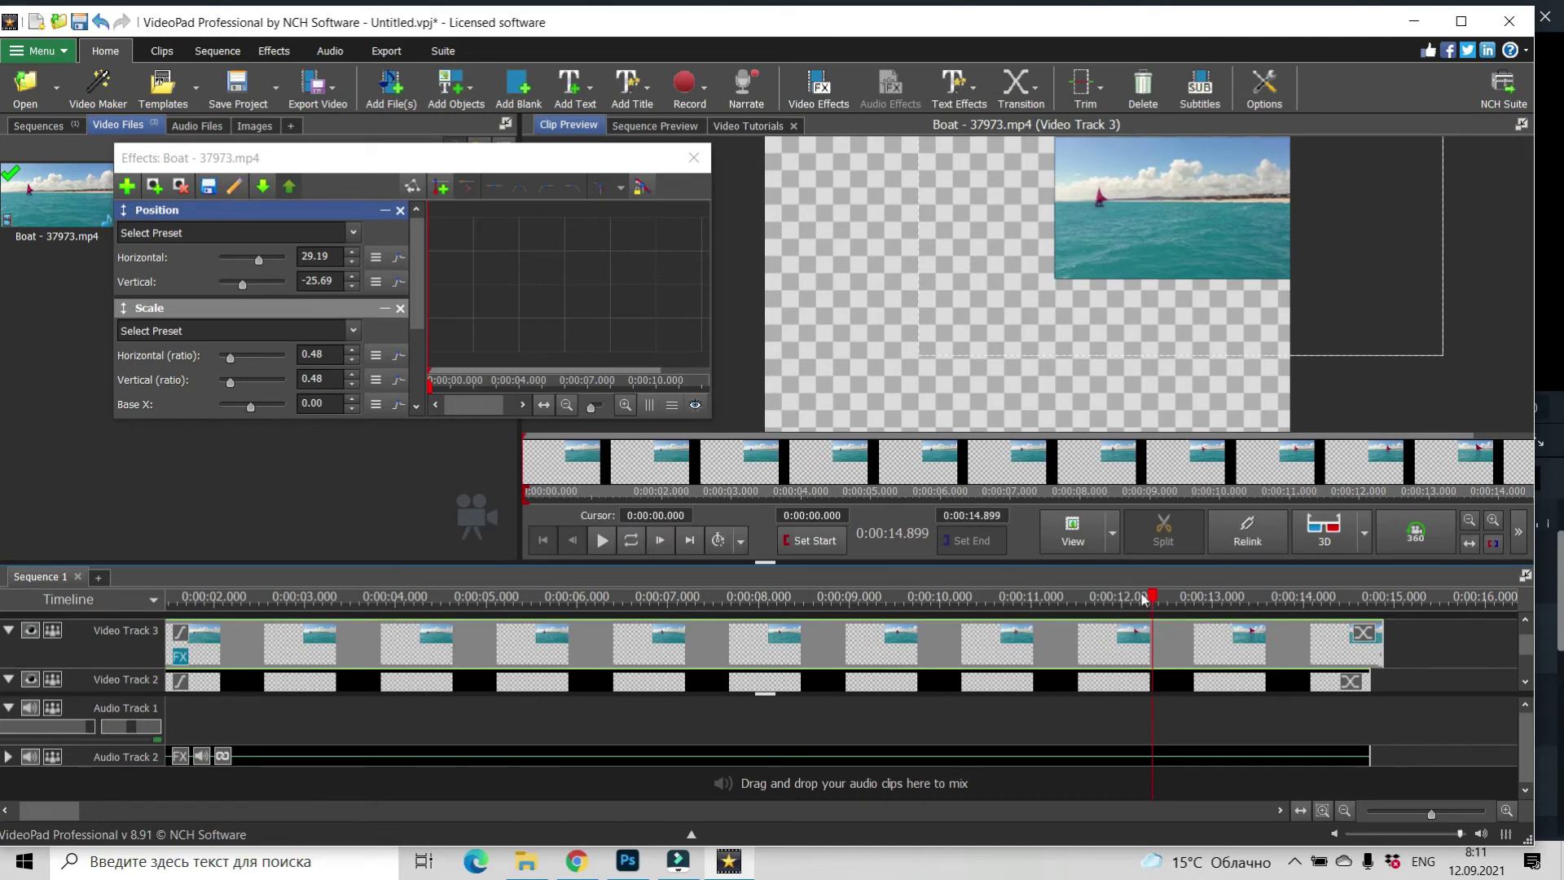
{"action": "left_click_drag", "start_coordinate": [1151, 596], "coordinate": [1385, 632]}
{"action": "scroll", "coordinate": [1519, 666], "scroll_direction": "down", "scroll_amount": 1}
{"action": "scroll", "coordinate": [1519, 658], "scroll_direction": "down", "scroll_amount": 1}
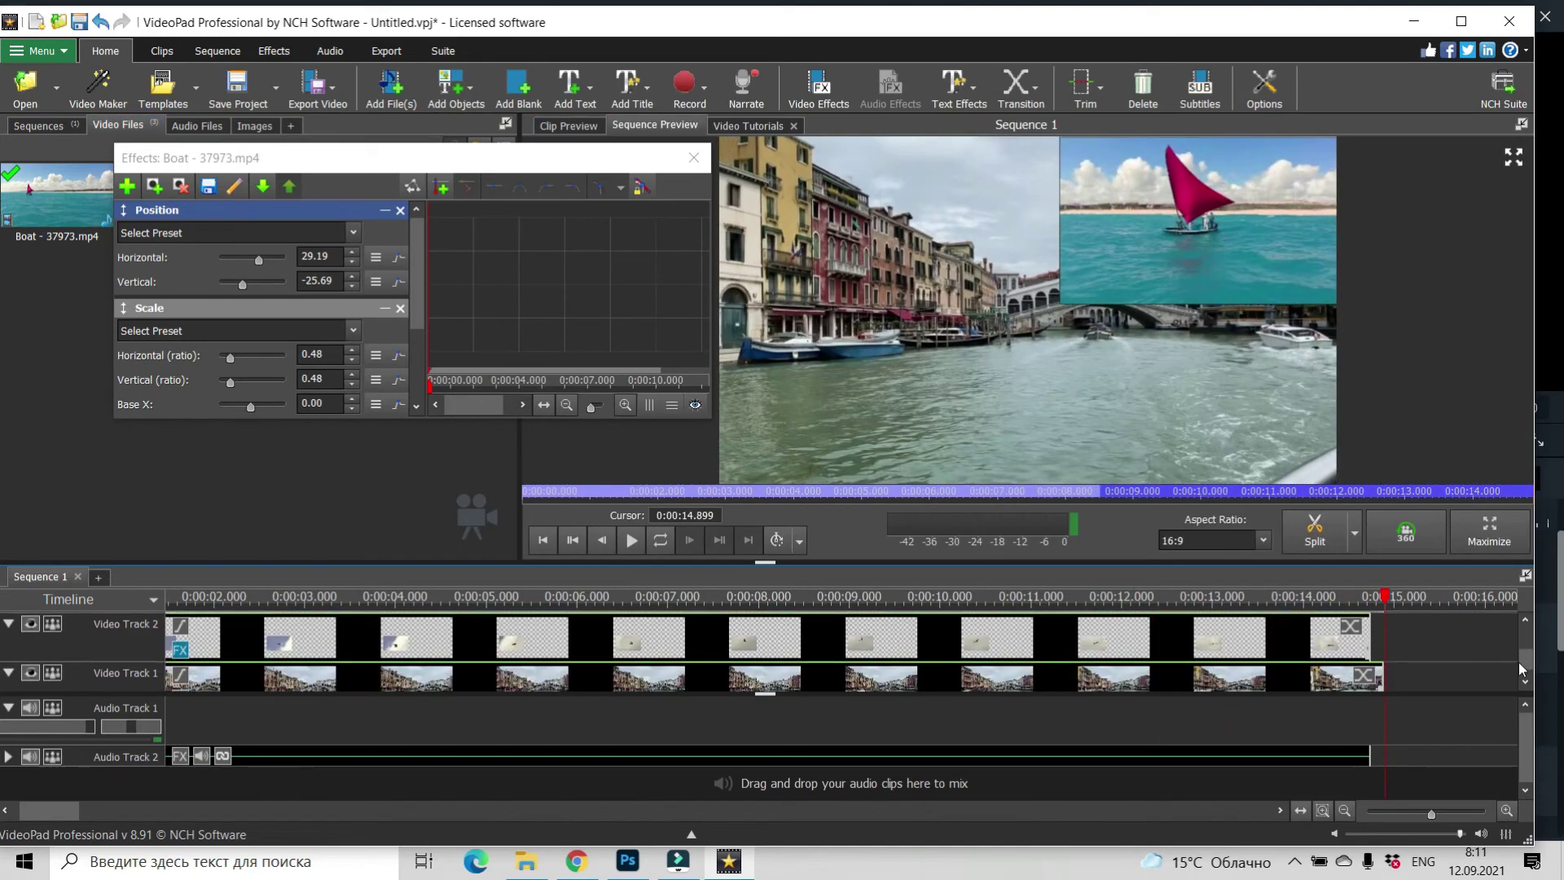
{"action": "scroll", "coordinate": [1525, 661], "scroll_direction": "up", "scroll_amount": 1}
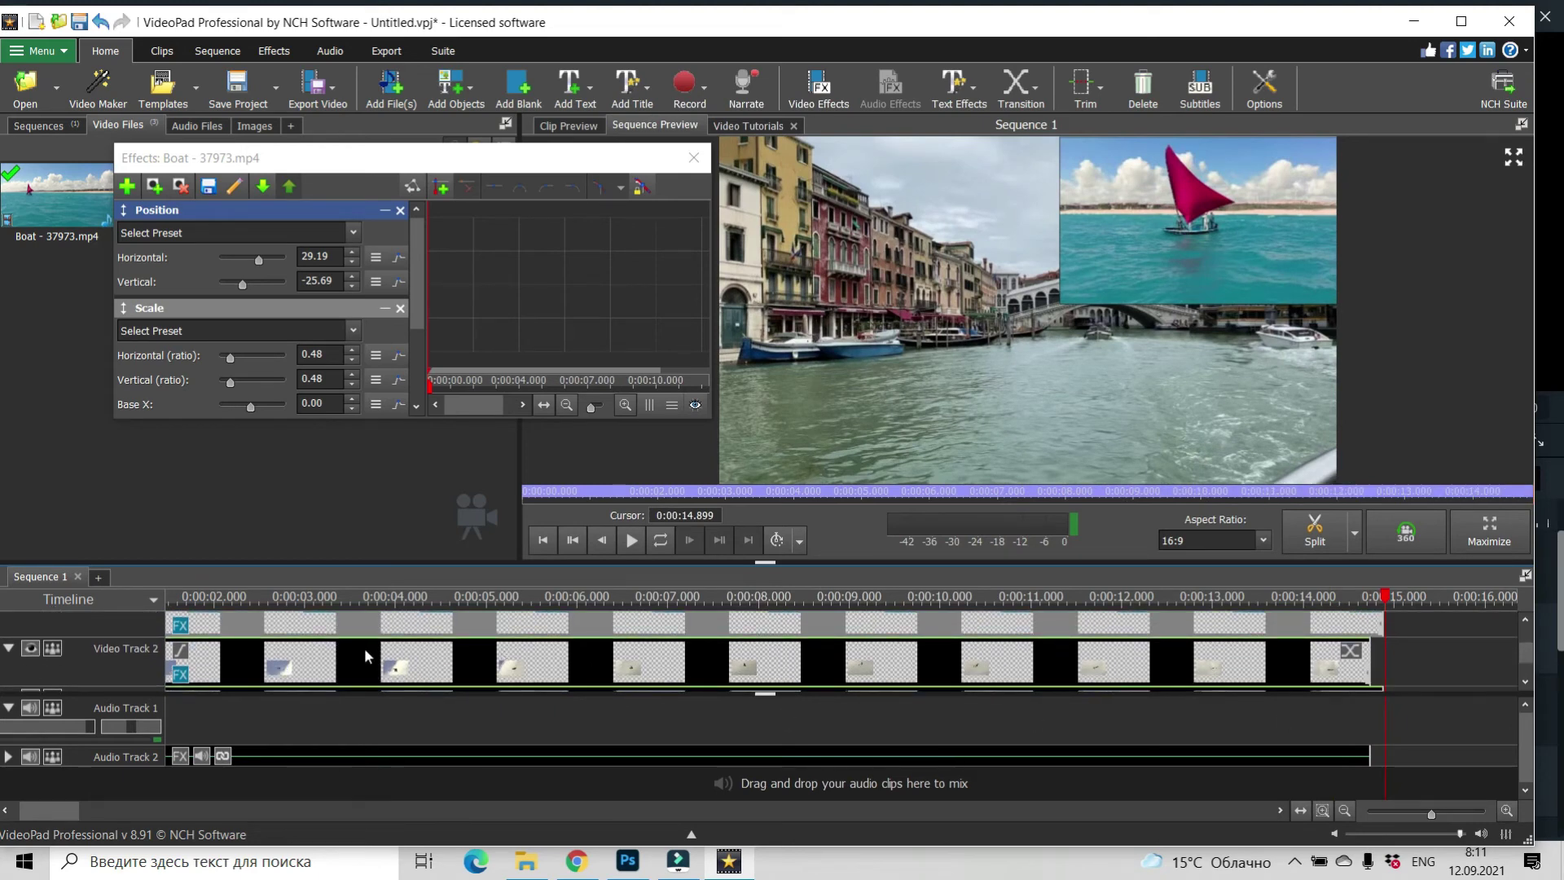
Give the Red Kite clip a 95% Speed Change and trim its end back to 0:00:14.899.
{"action": "left_click", "coordinate": [303, 658]}
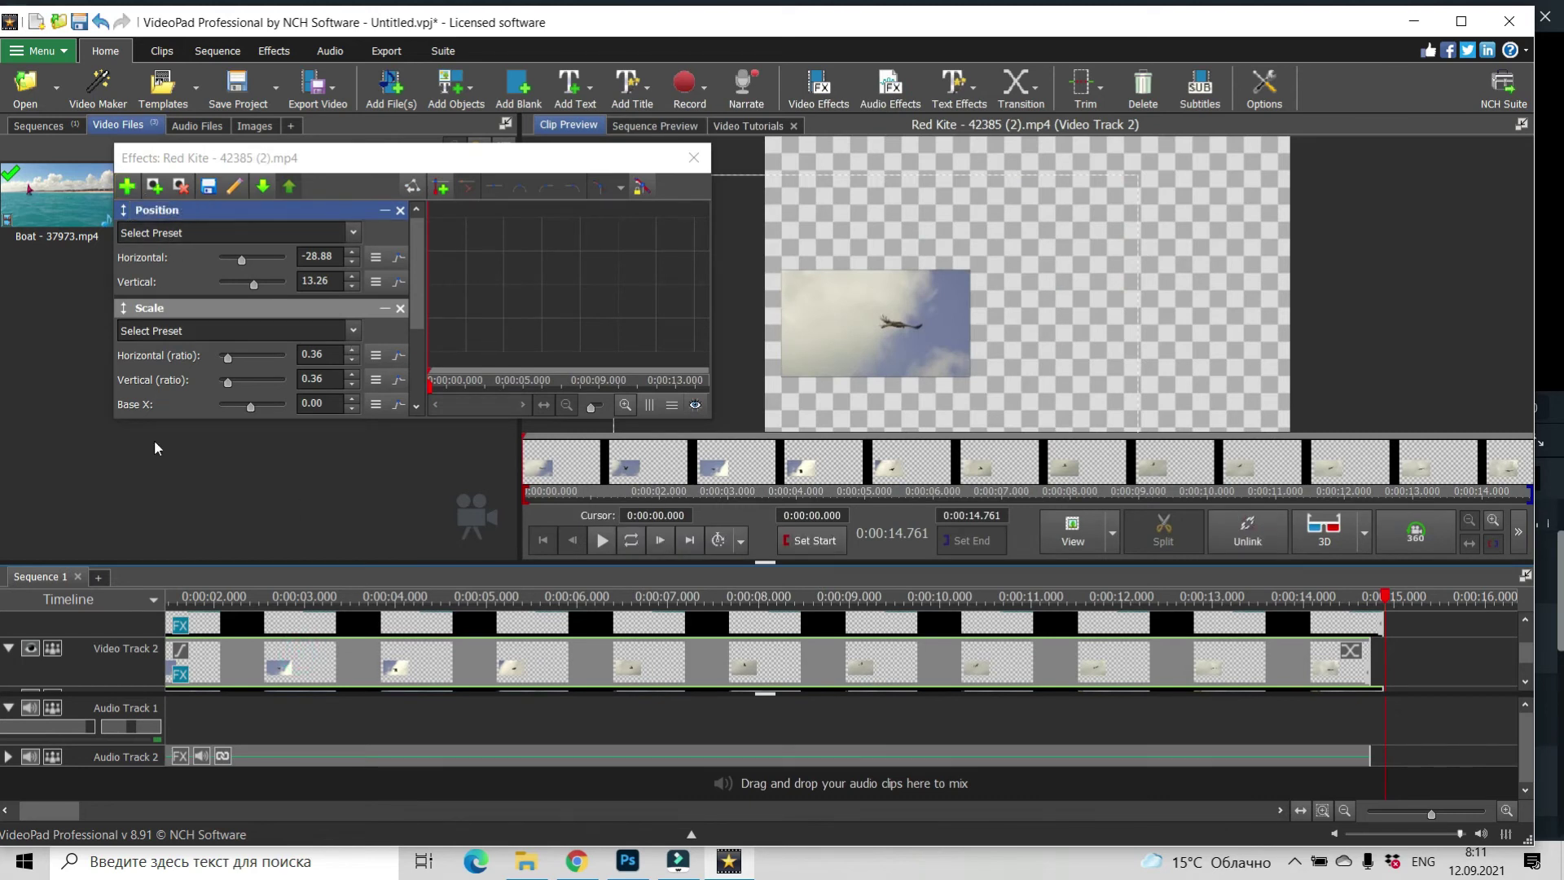
{"action": "left_click", "coordinate": [127, 187]}
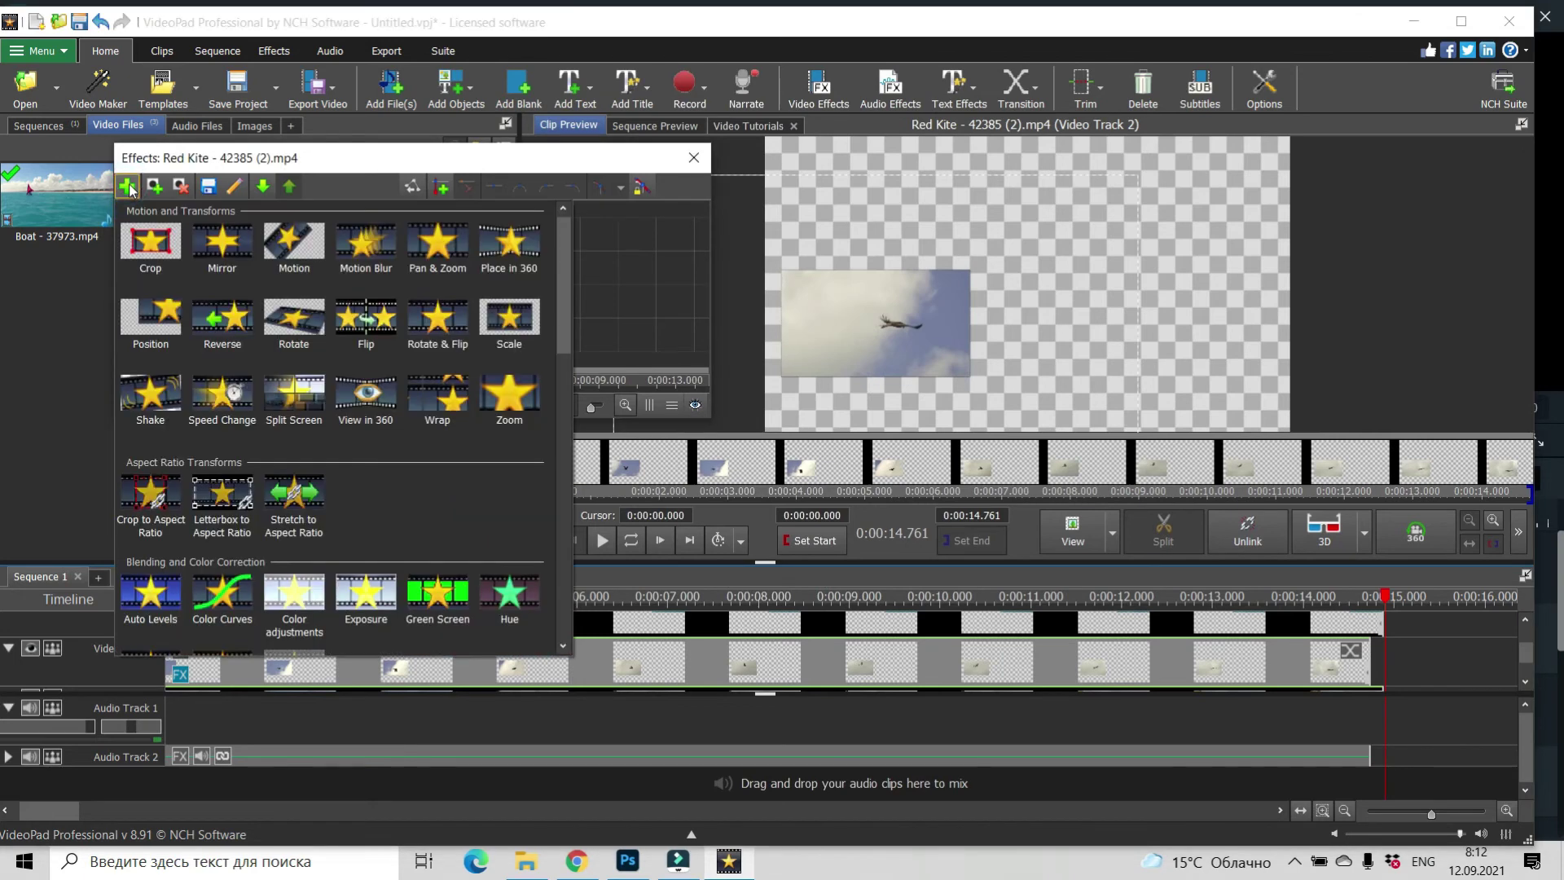
{"action": "left_click", "coordinate": [222, 395]}
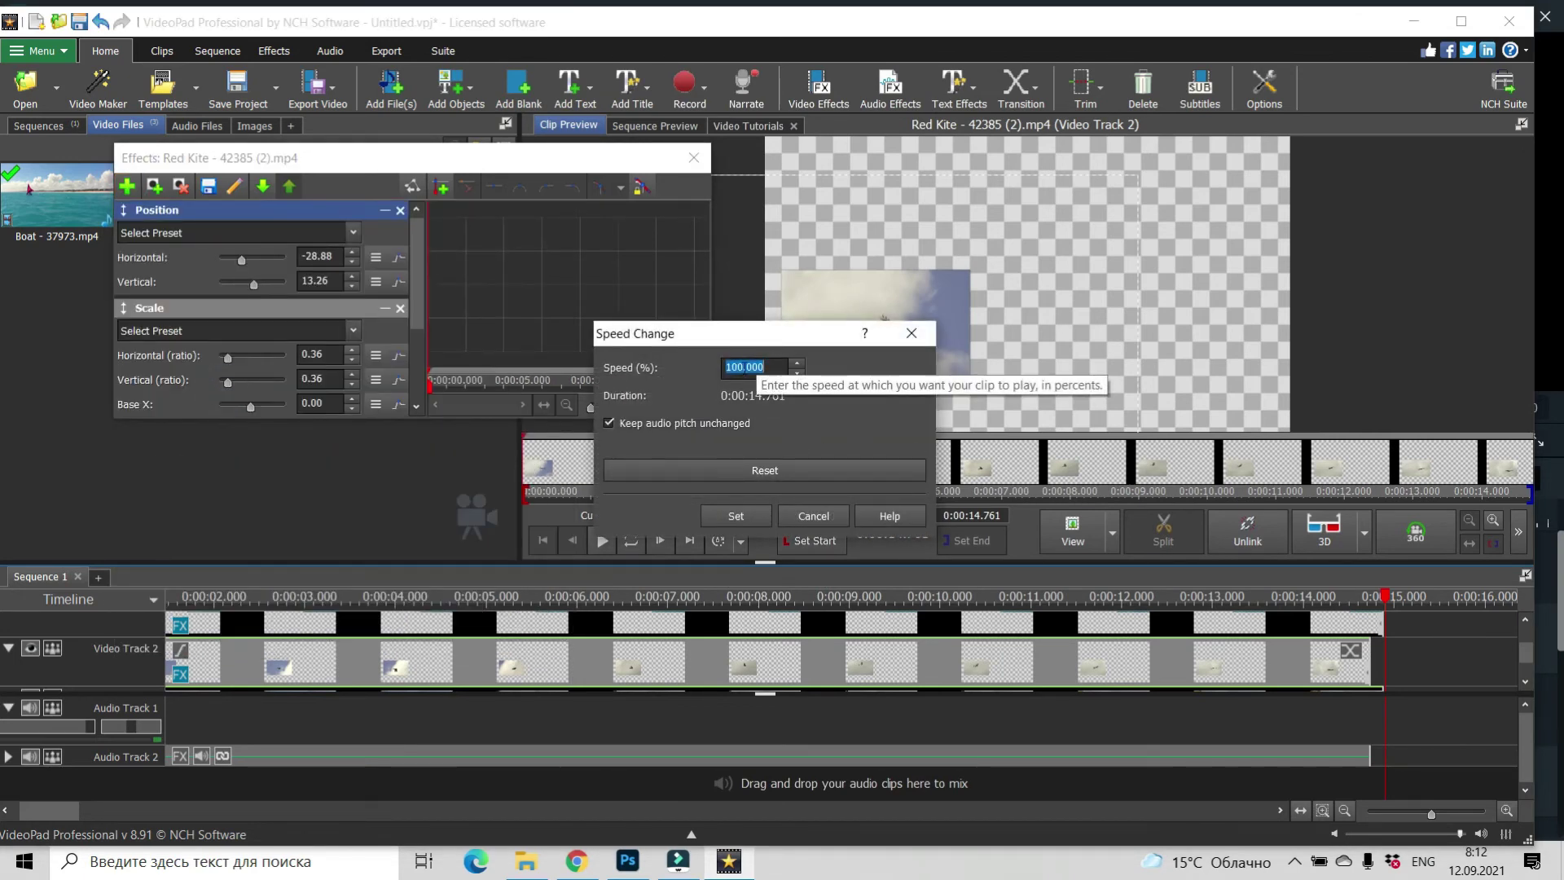
{"action": "left_click", "coordinate": [744, 368]}
{"action": "key", "text": "BackSpace"}
{"action": "key", "text": "BackSpace"}
{"action": "type", "text": "95"}
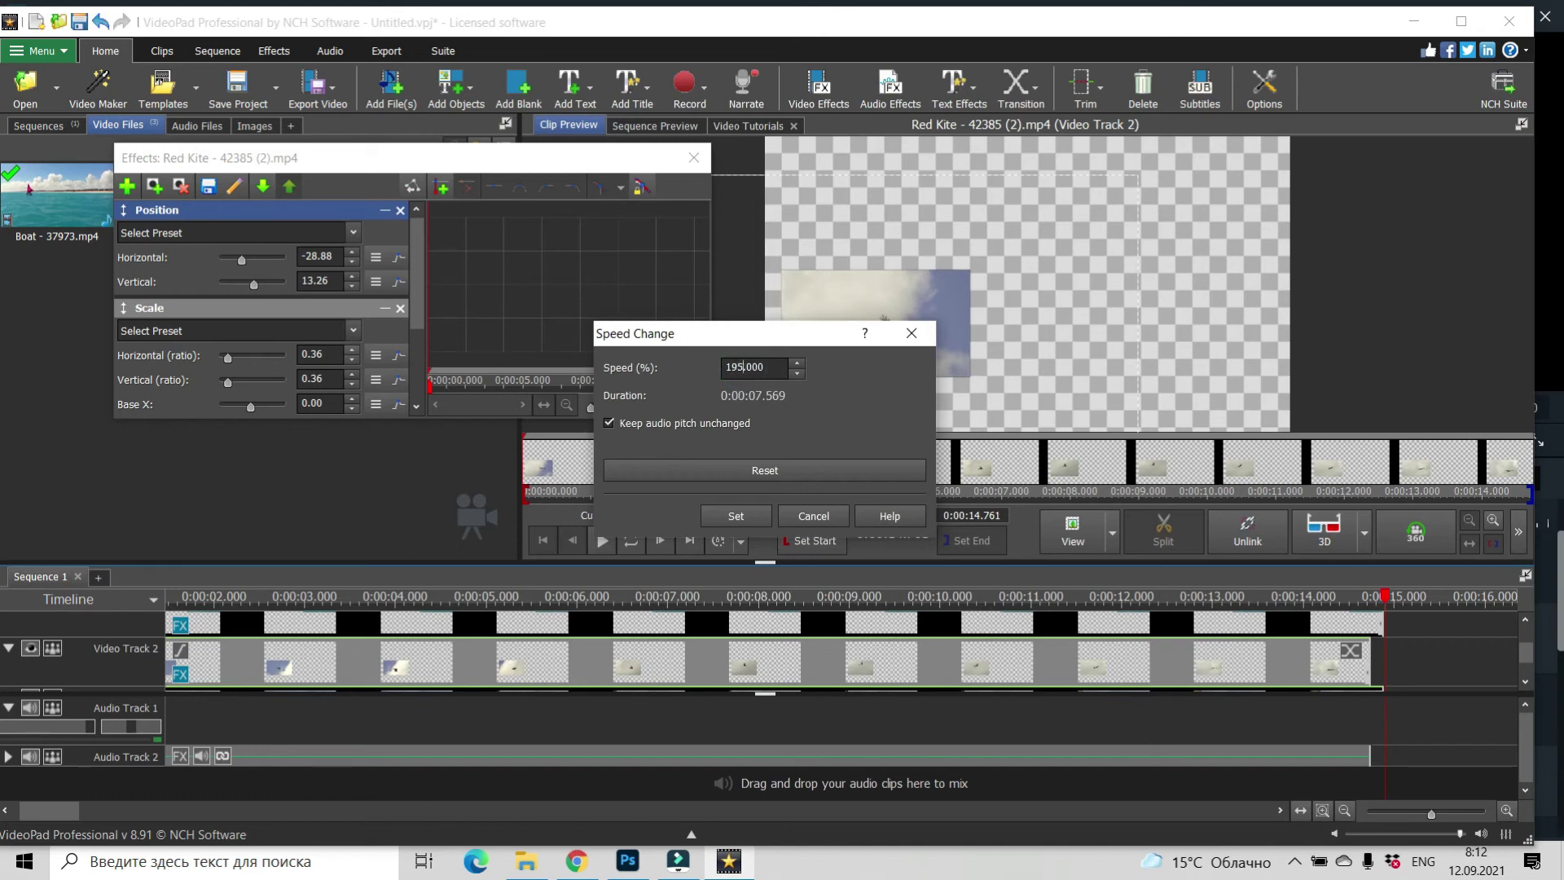
{"action": "key", "text": "BackSpace"}
{"action": "key", "text": "BackSpace"}
{"action": "type", "text": "95"}
{"action": "left_click", "coordinate": [723, 521]}
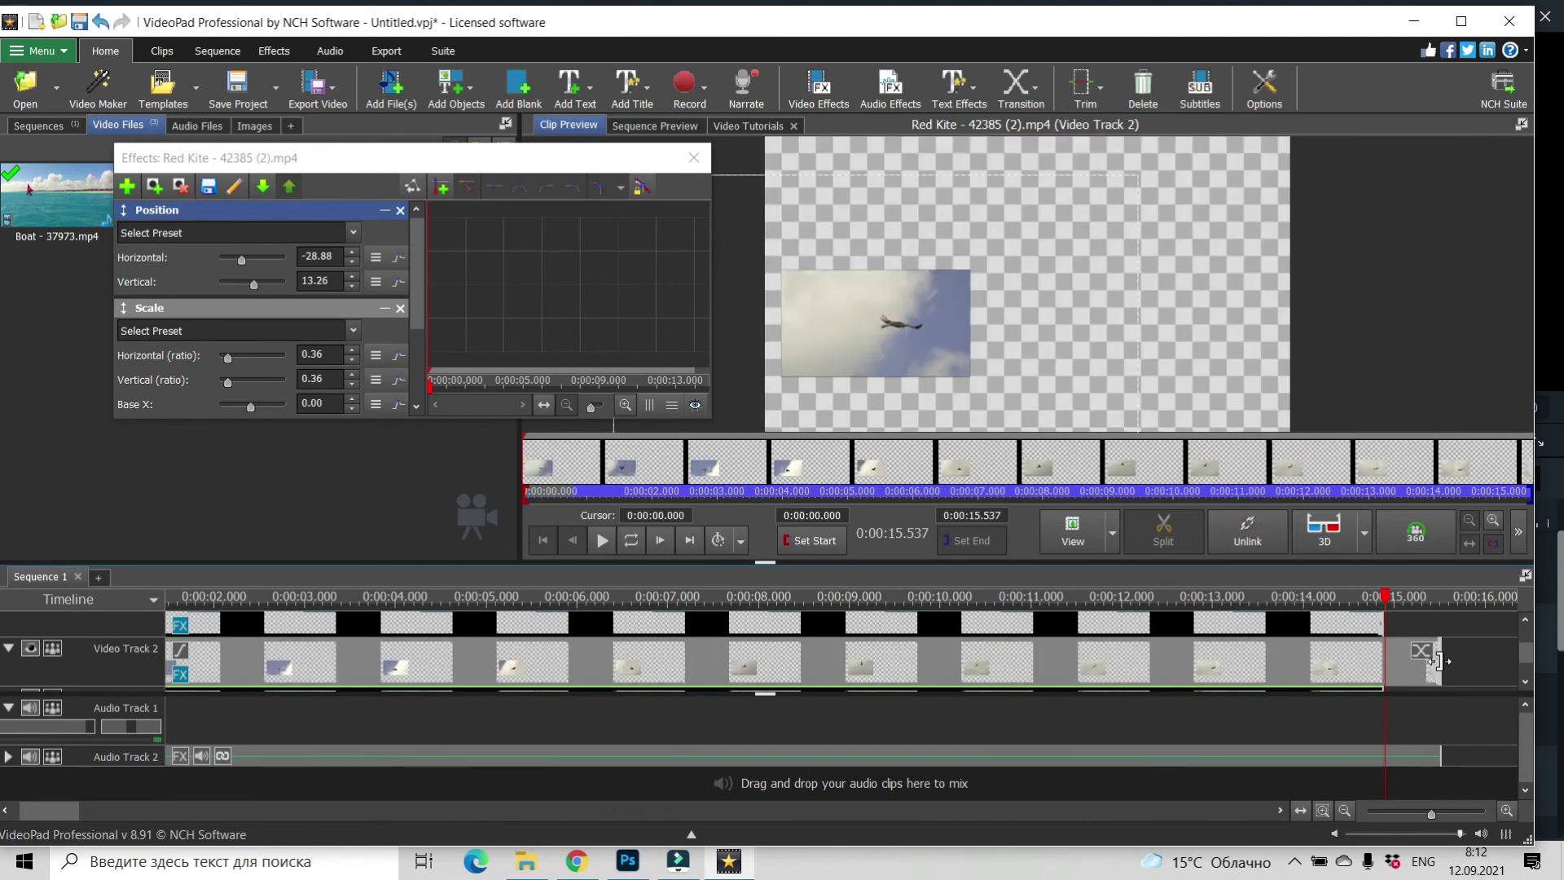
{"action": "left_click_drag", "start_coordinate": [1438, 659], "coordinate": [1383, 662]}
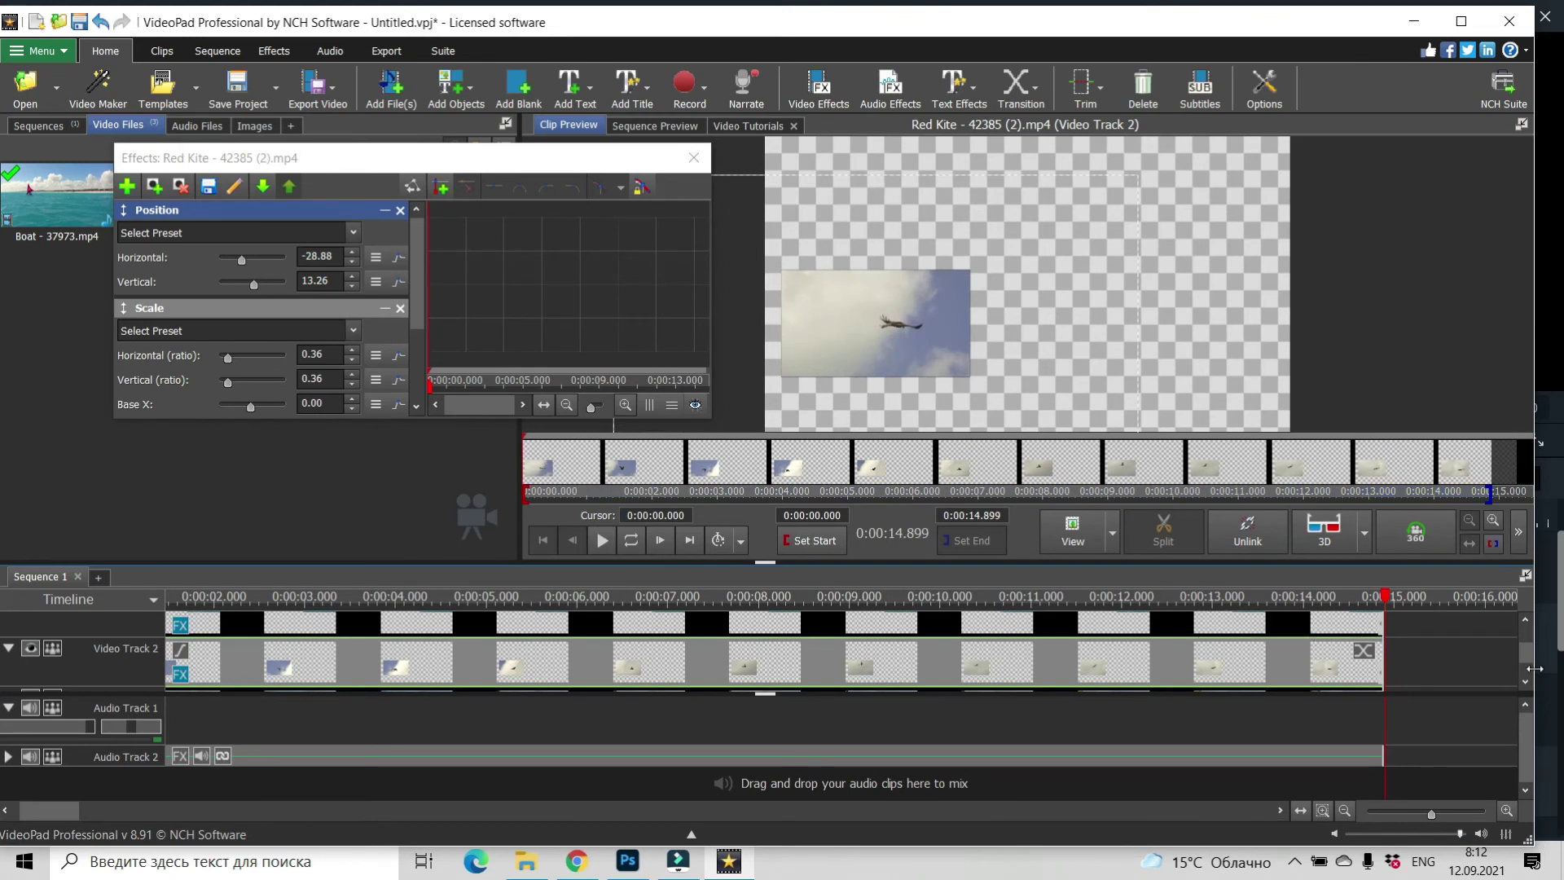
{"action": "scroll", "coordinate": [1529, 660], "scroll_direction": "up", "scroll_amount": 2}
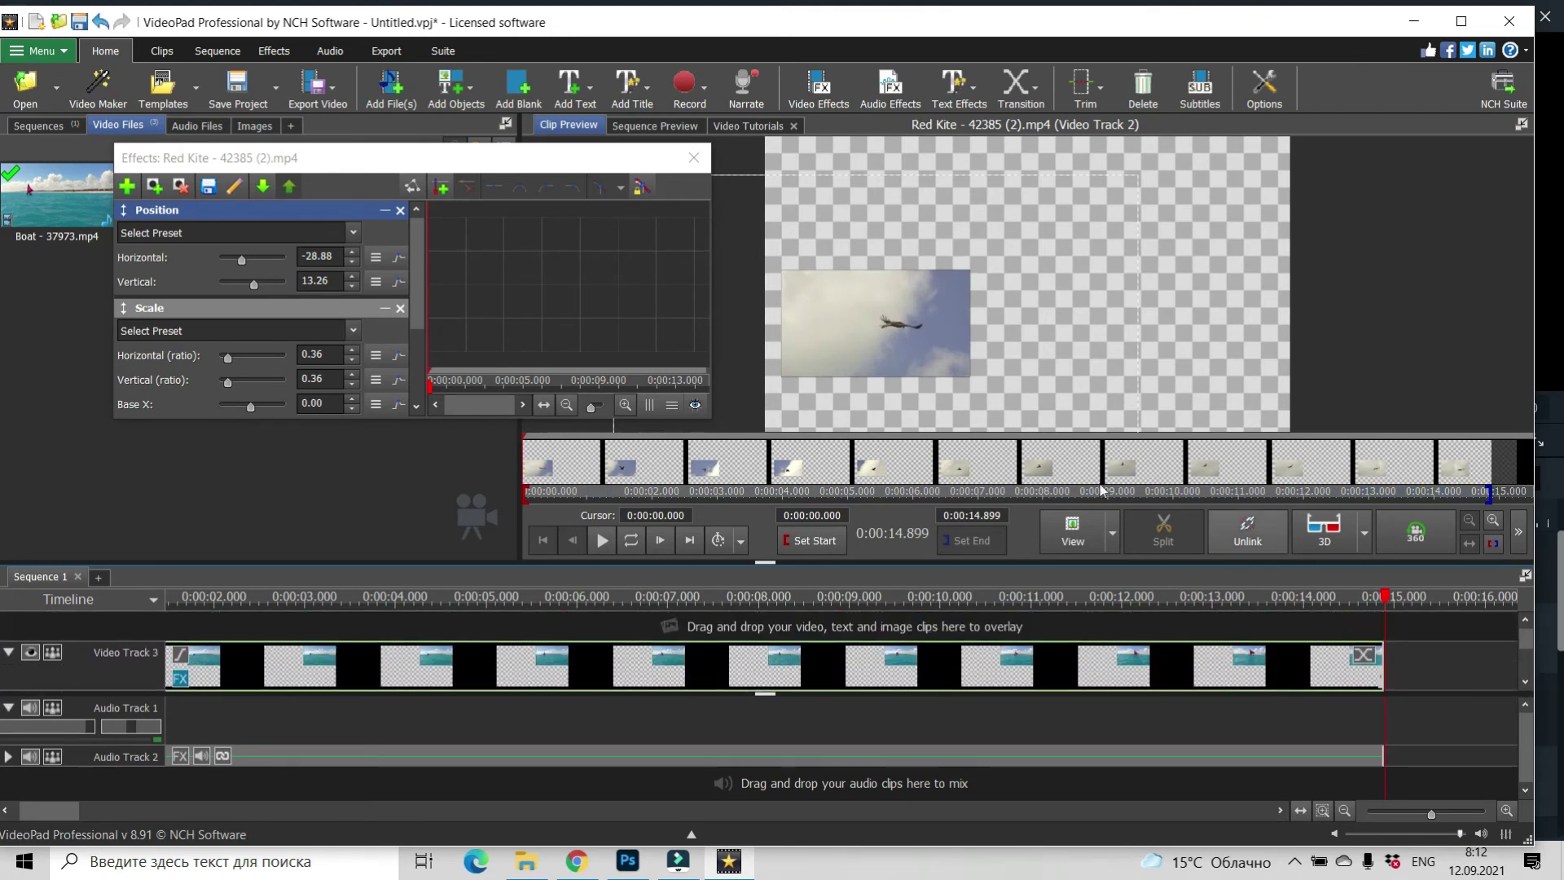
Close the effects panel and play Sequence 1 from the beginning with both overlays.
{"action": "left_click", "coordinate": [181, 464]}
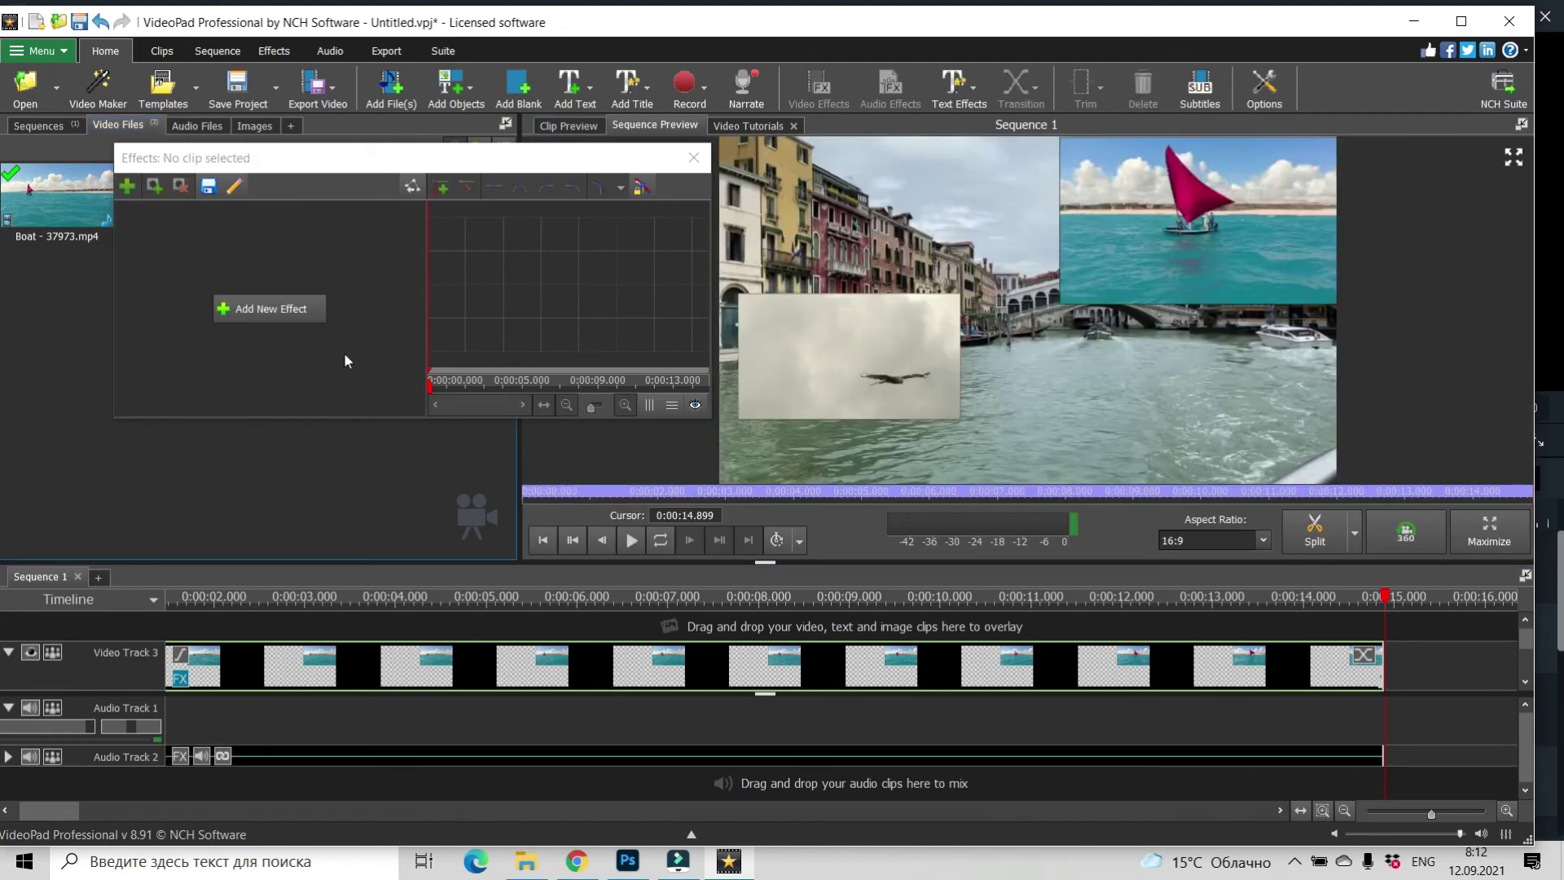
{"action": "left_click", "coordinate": [221, 665]}
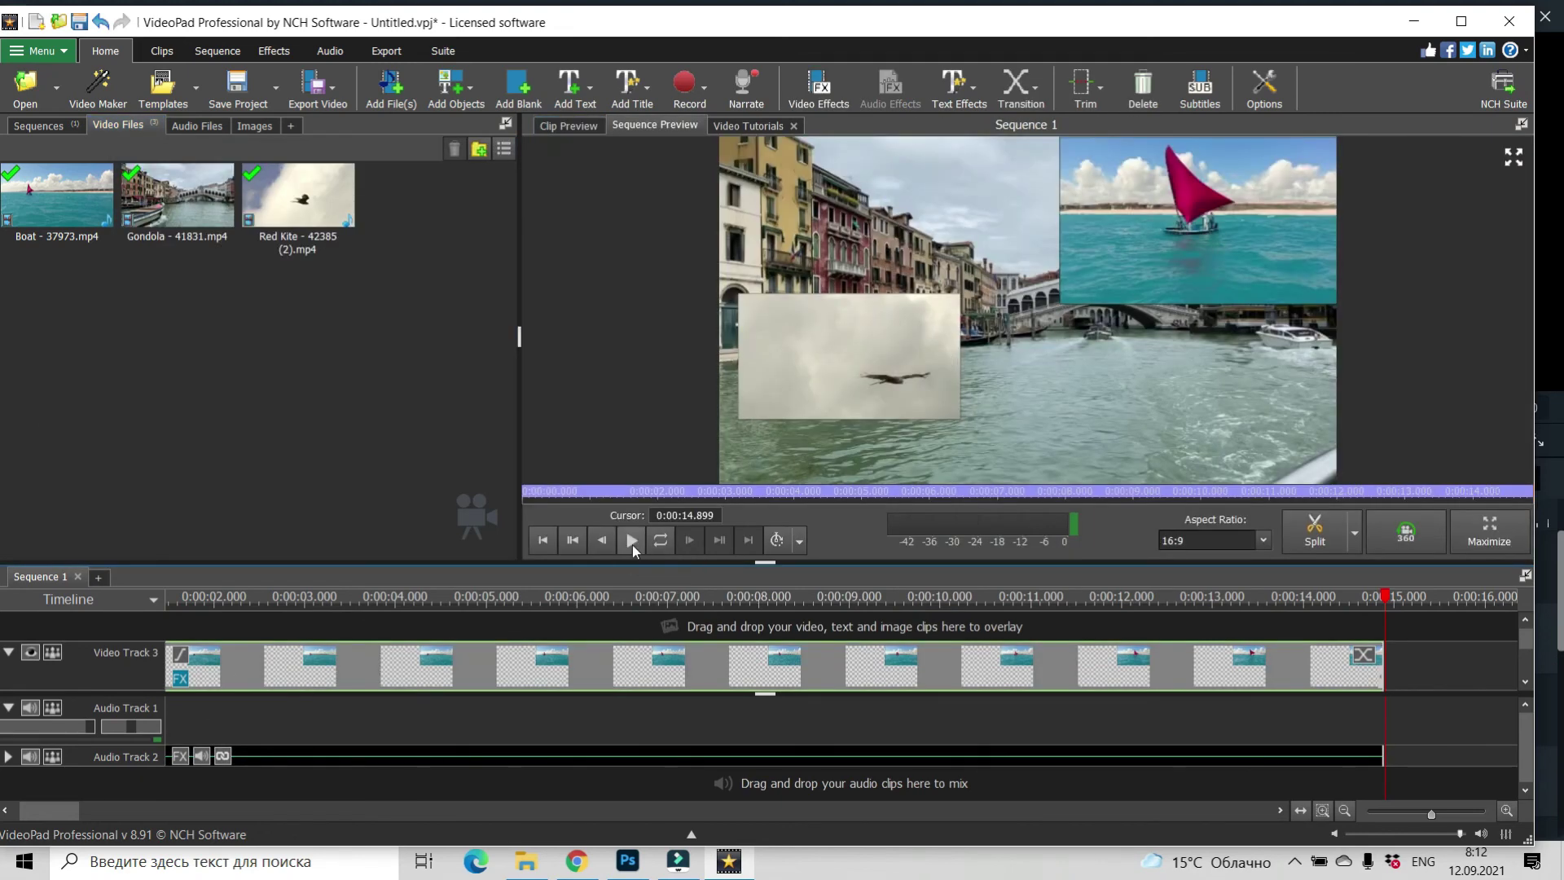
{"action": "left_click", "coordinate": [632, 540]}
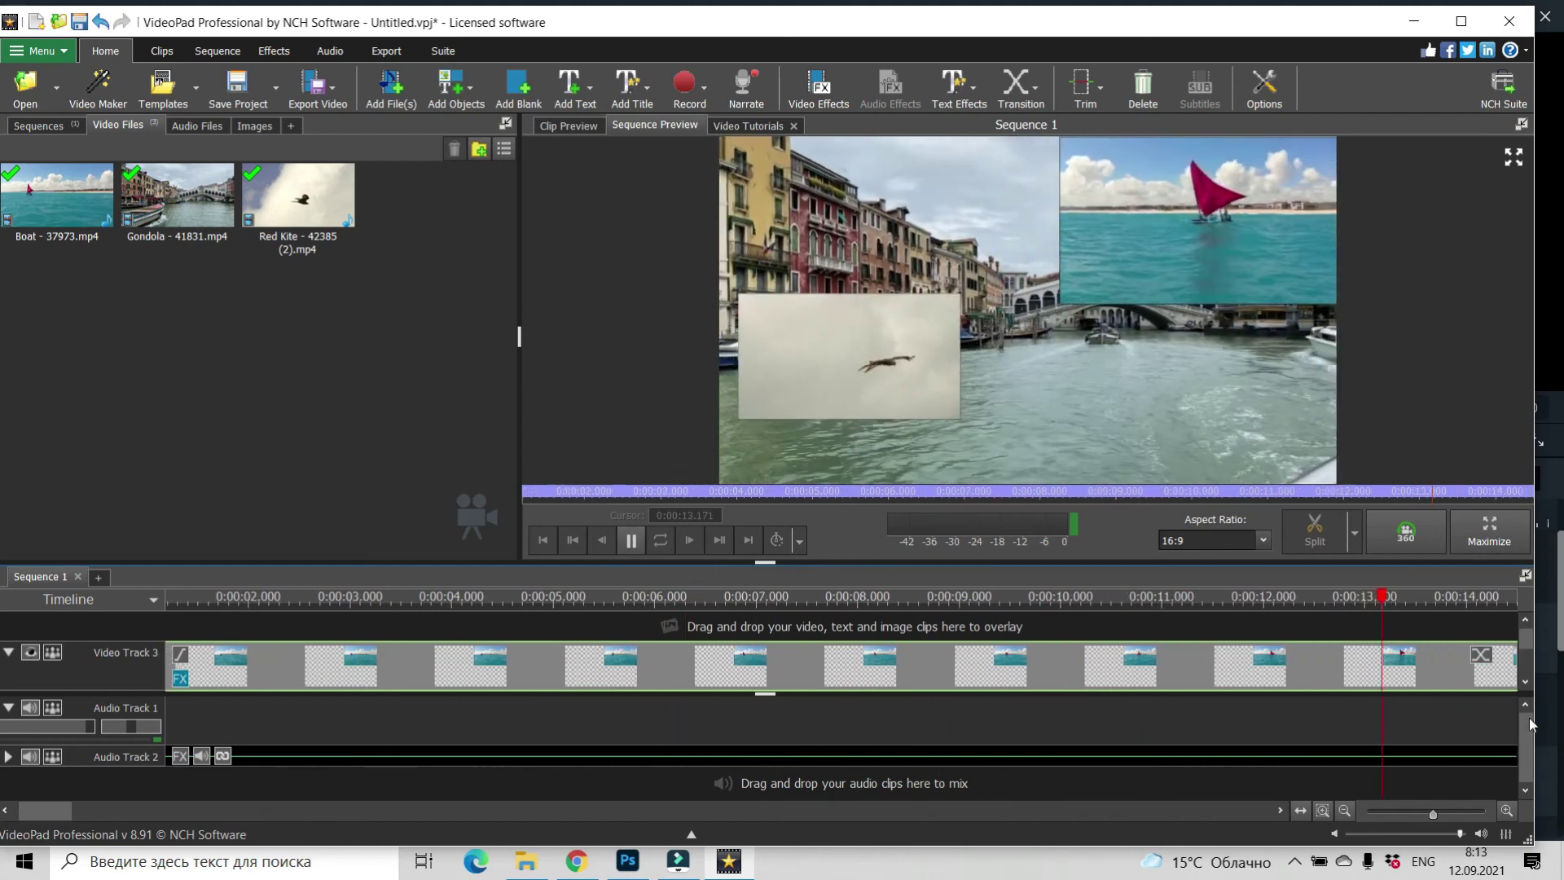
Move the Red Kite overlay to the bottom-left, Position -34.01% horizontal and 33.70% vertical.
{"action": "left_click", "coordinate": [251, 668]}
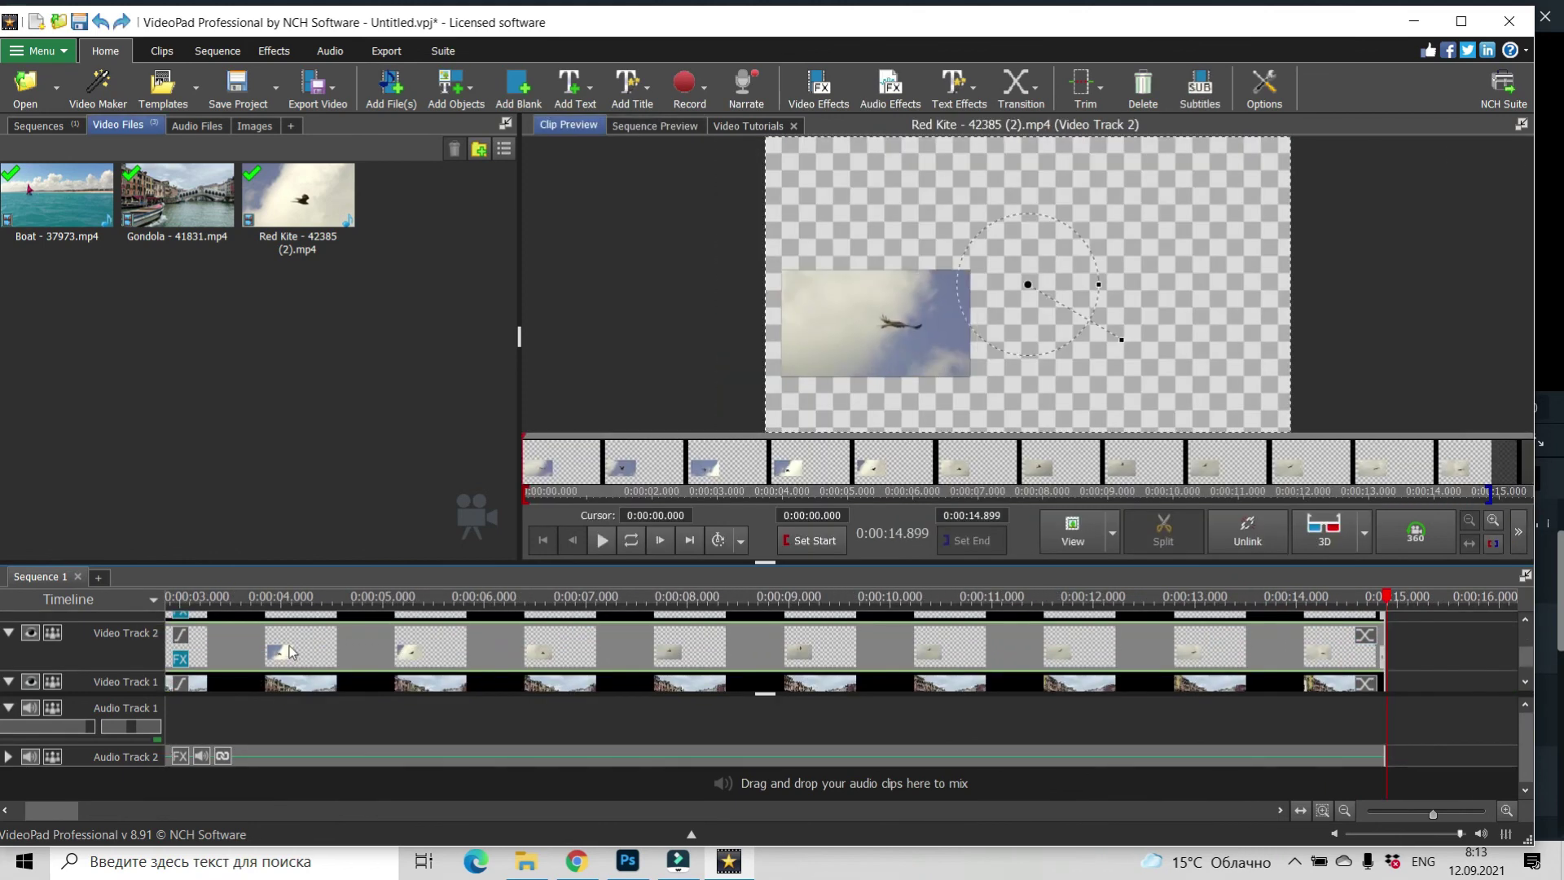
{"action": "left_click", "coordinate": [819, 85]}
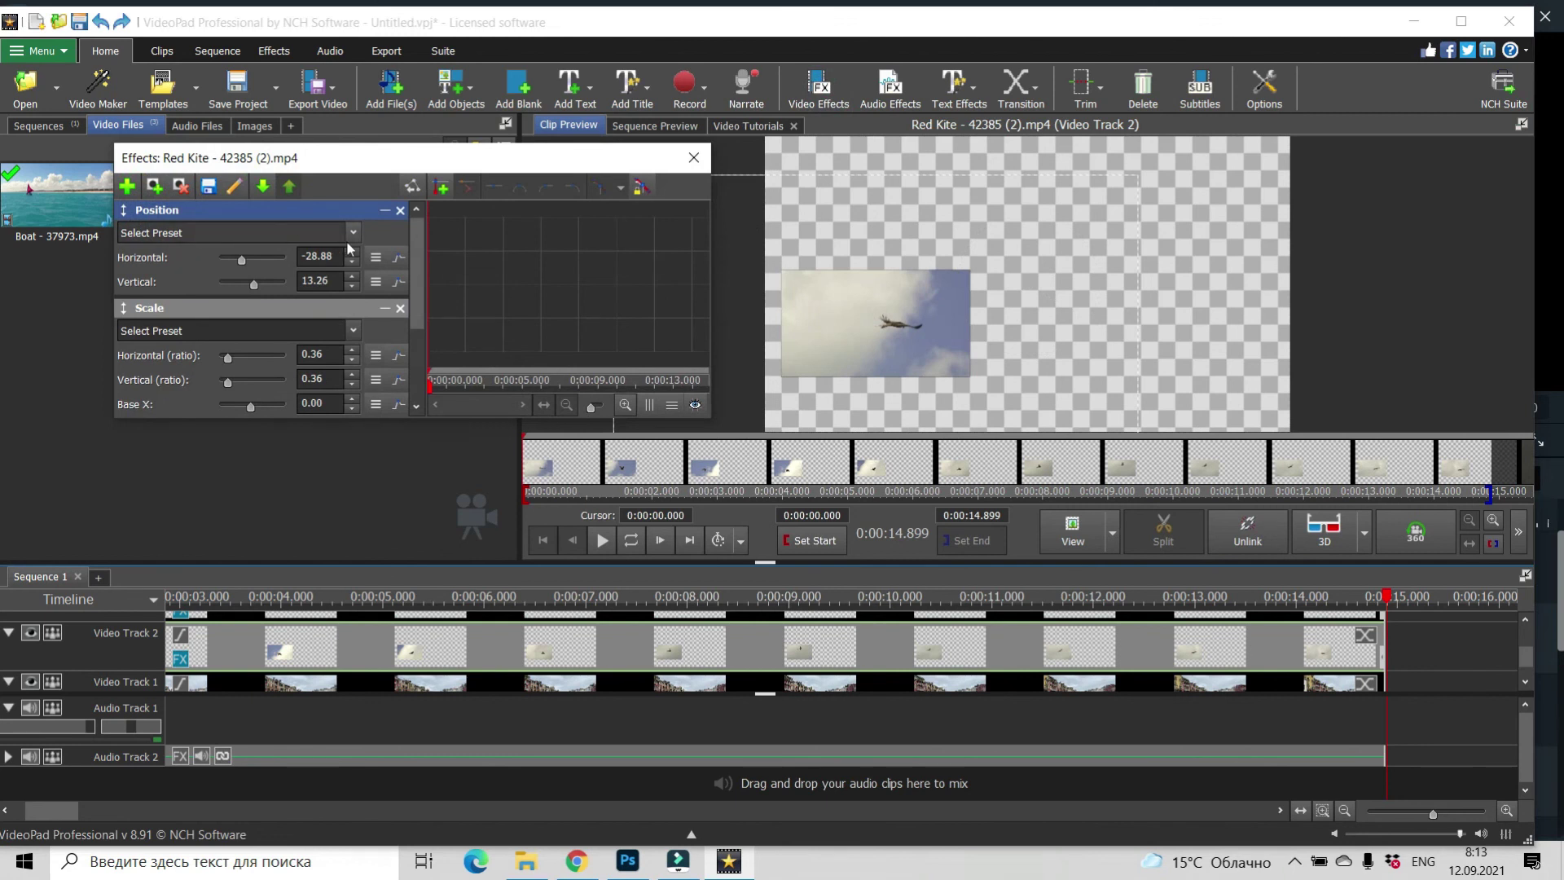
{"action": "left_click_drag", "start_coordinate": [867, 326], "coordinate": [1111, 355]}
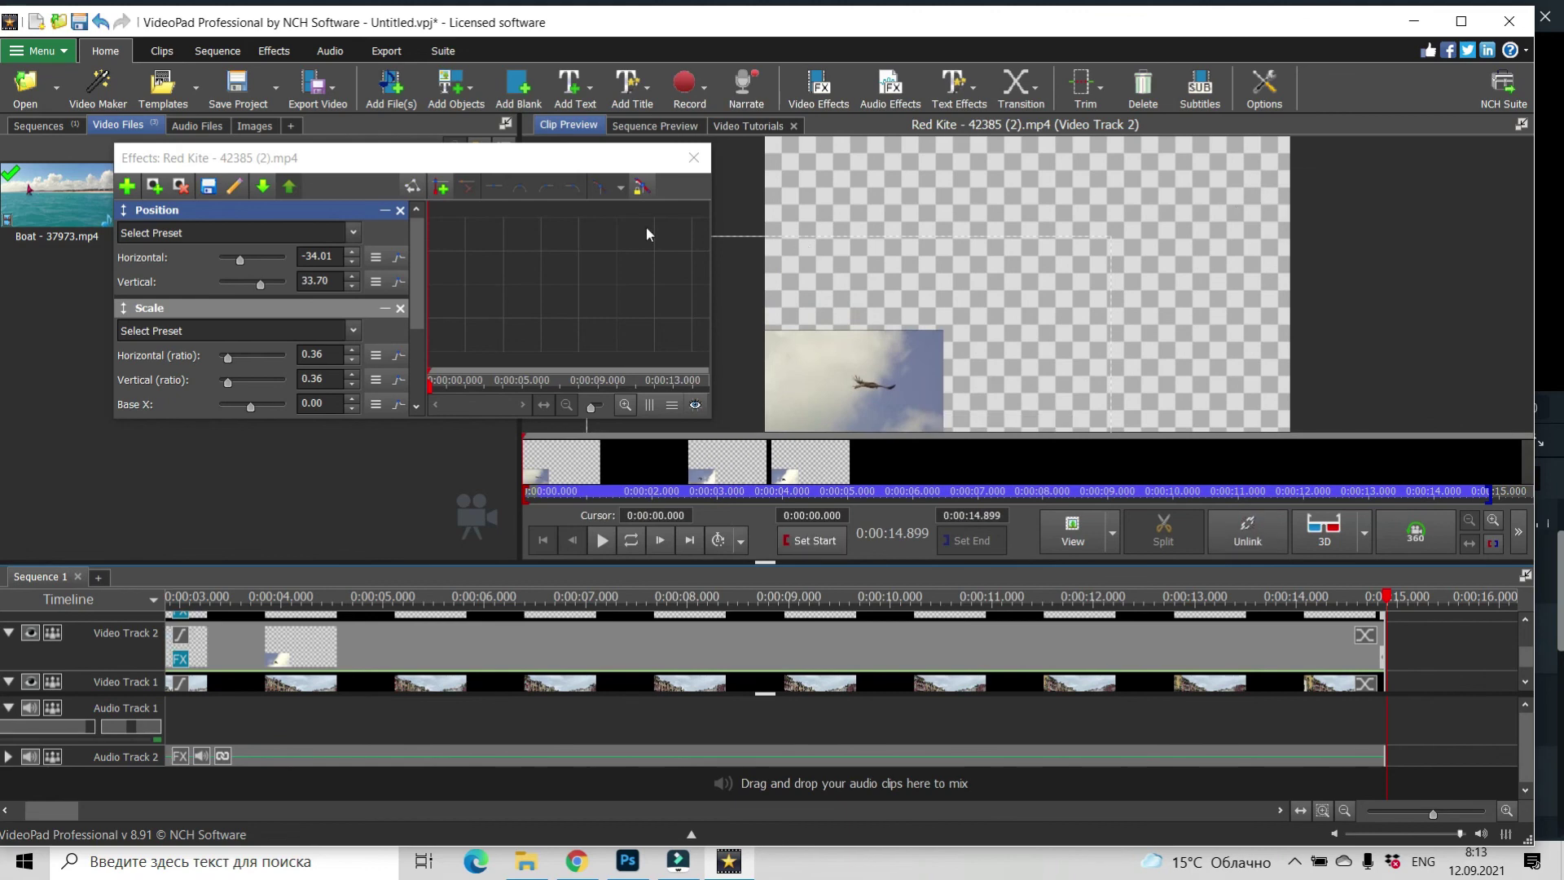
{"action": "left_click", "coordinate": [198, 483]}
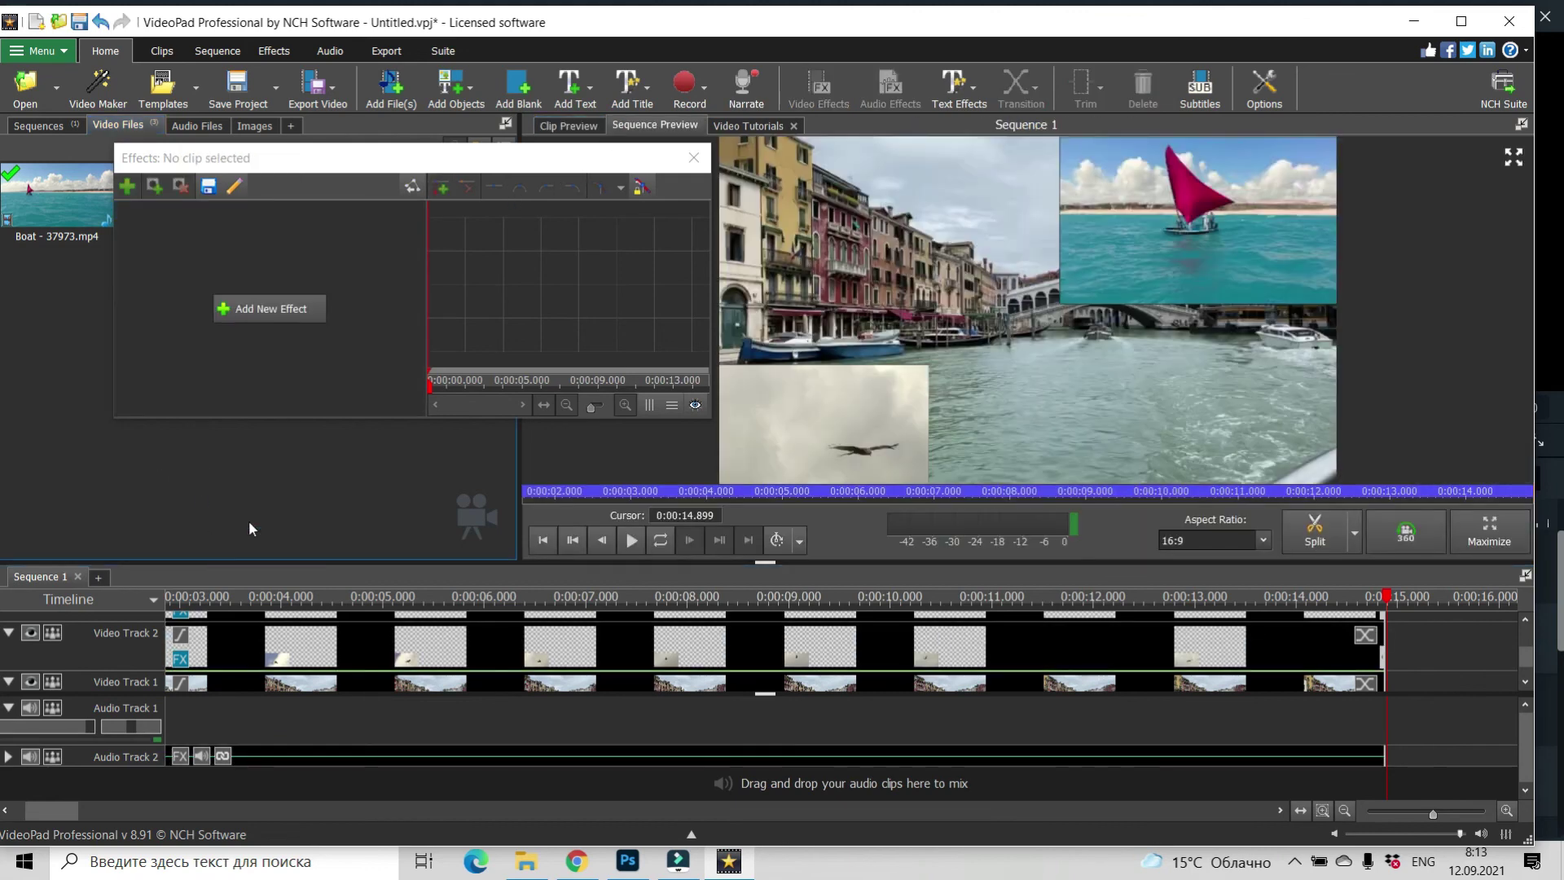
Close the effects panel and preview the finished three-clip composite at about 0:00:03.
{"action": "left_click", "coordinate": [693, 158]}
{"action": "left_click", "coordinate": [416, 355]}
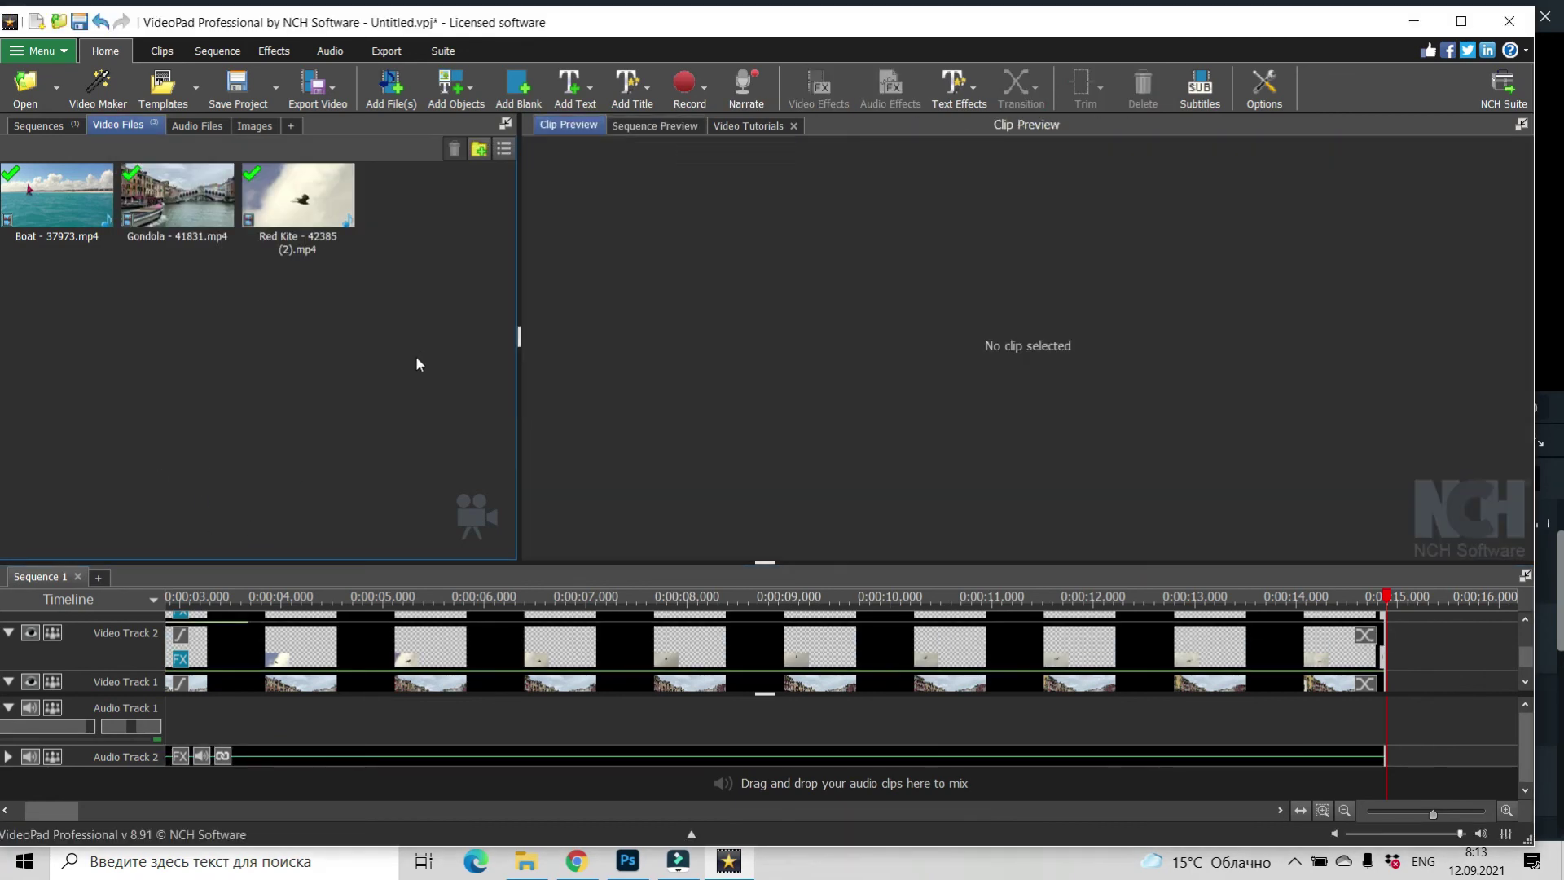
{"action": "mouse_move", "coordinate": [934, 348]}
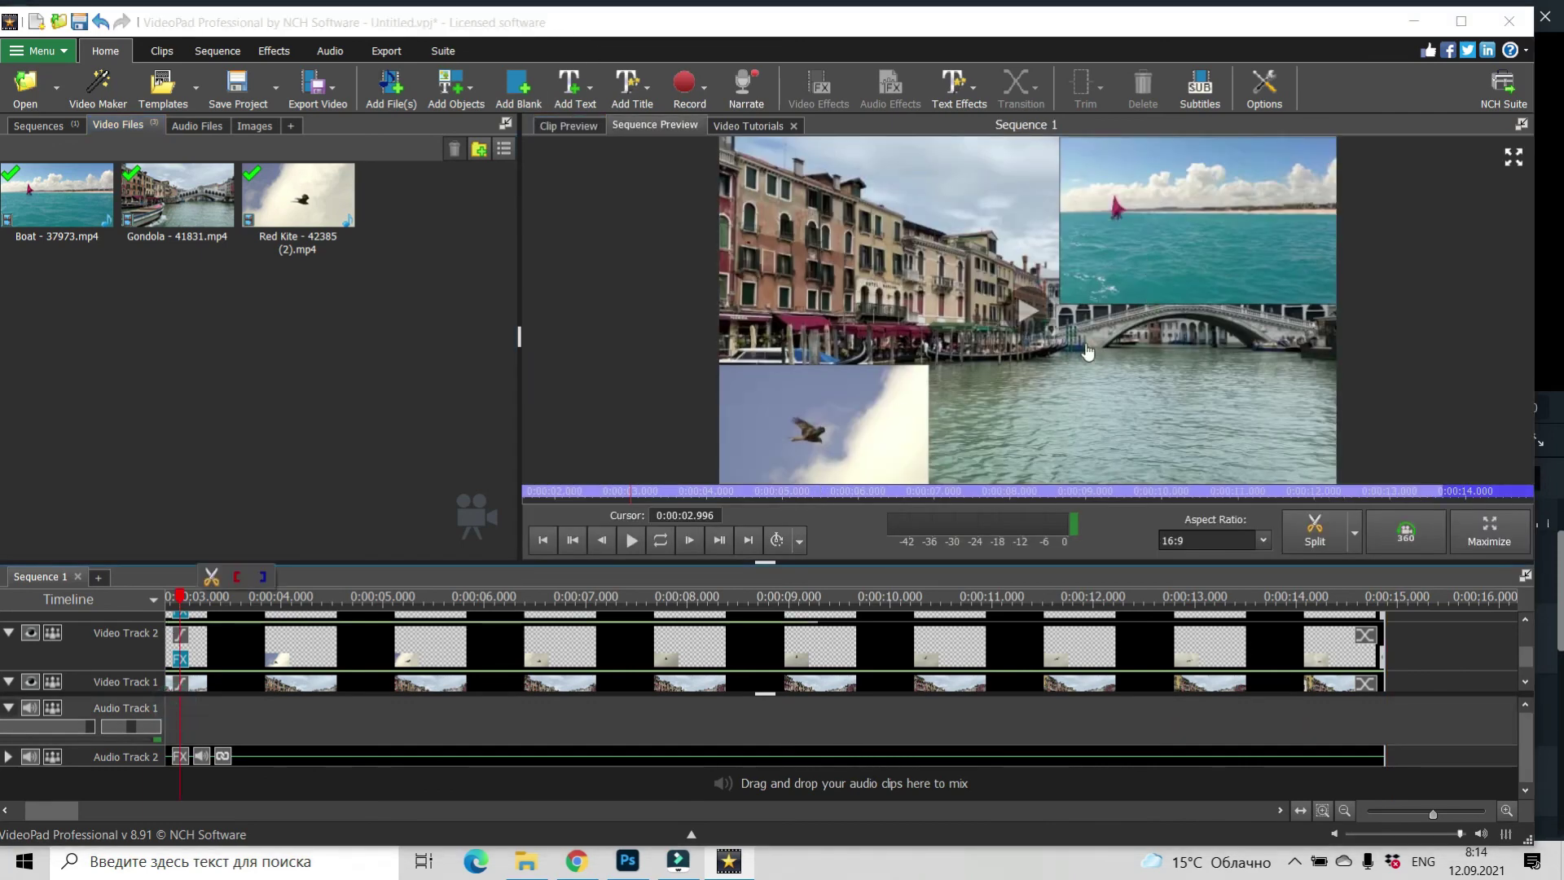